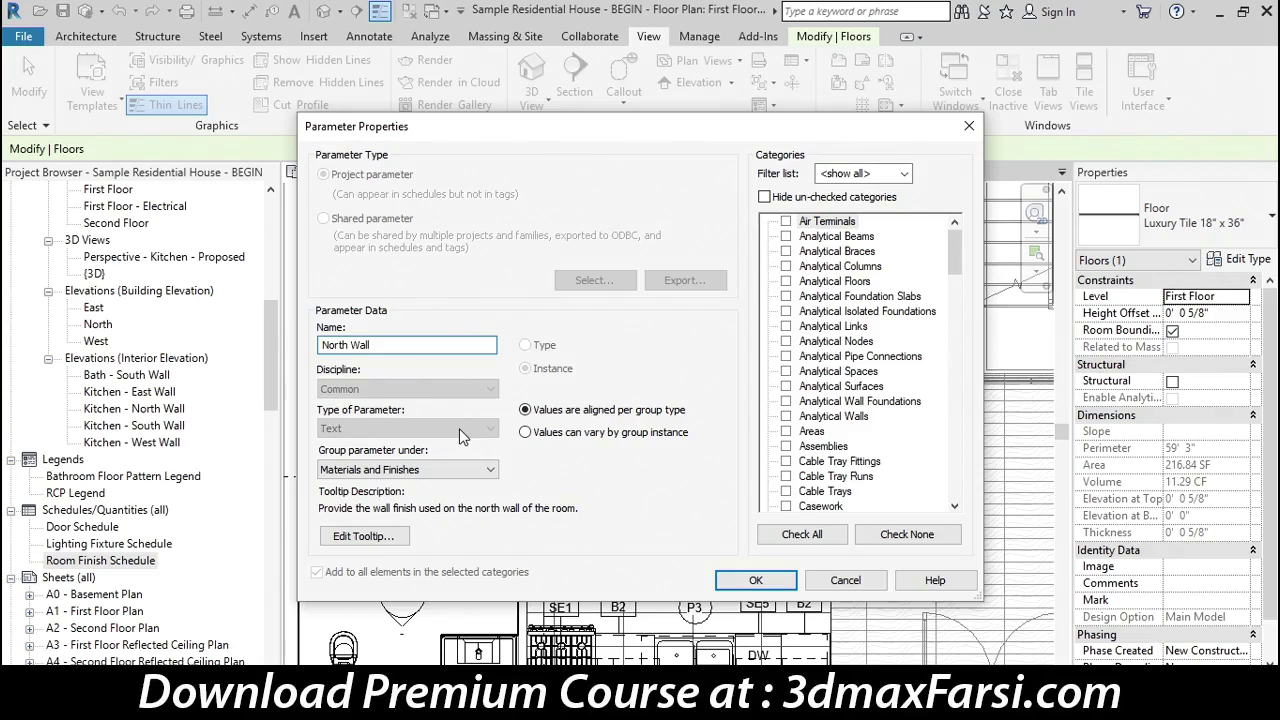
Step: Add North Wall to the fields and start a new Text parameter named East Wall
click(745, 582)
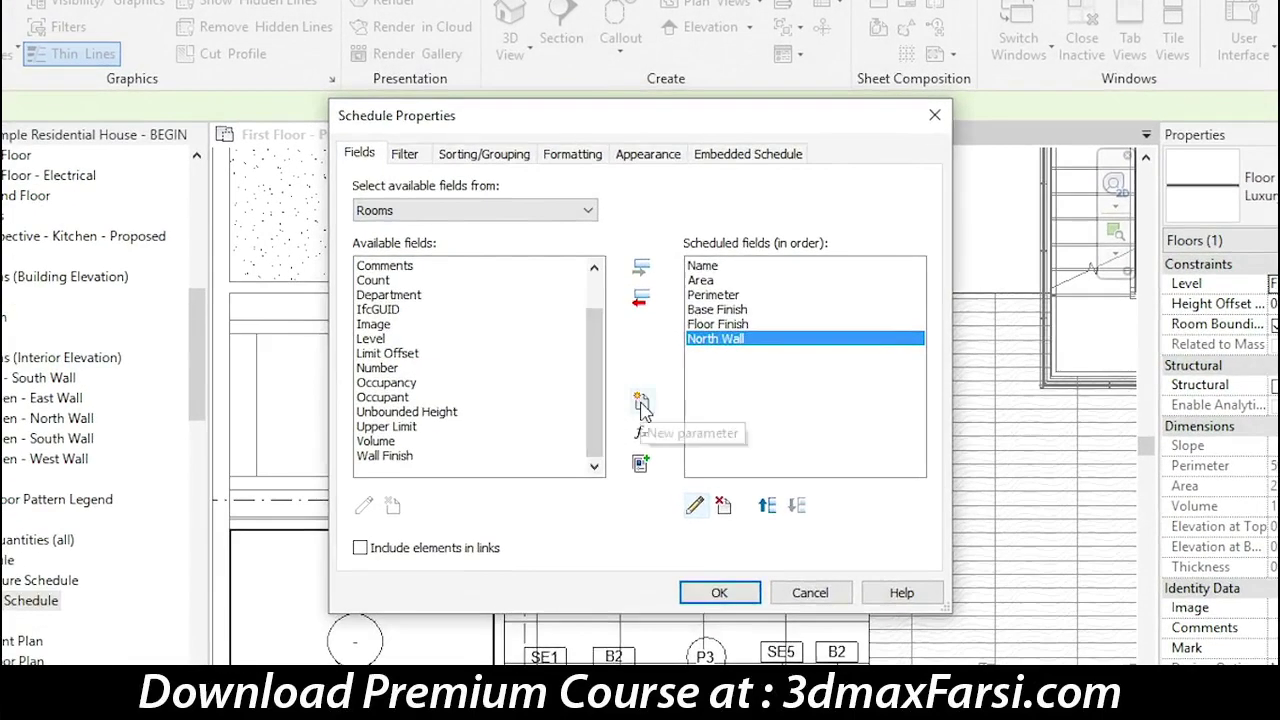
click(642, 403)
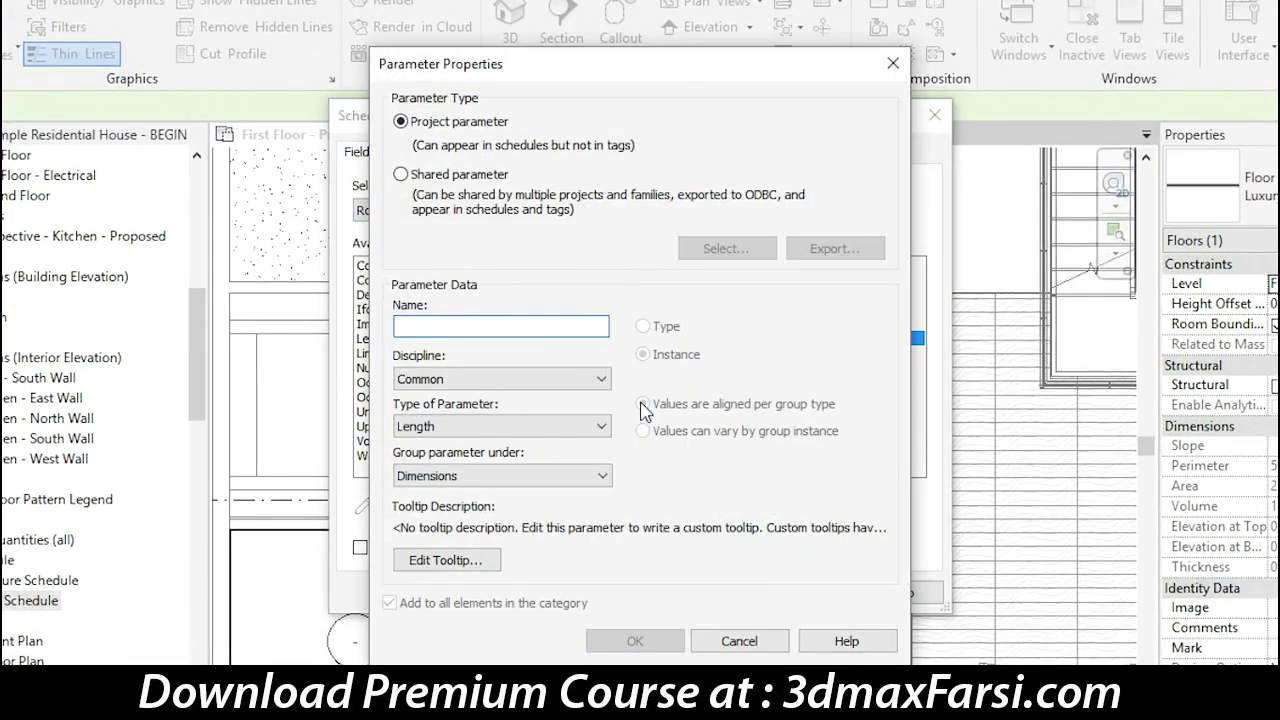
text(Ea)
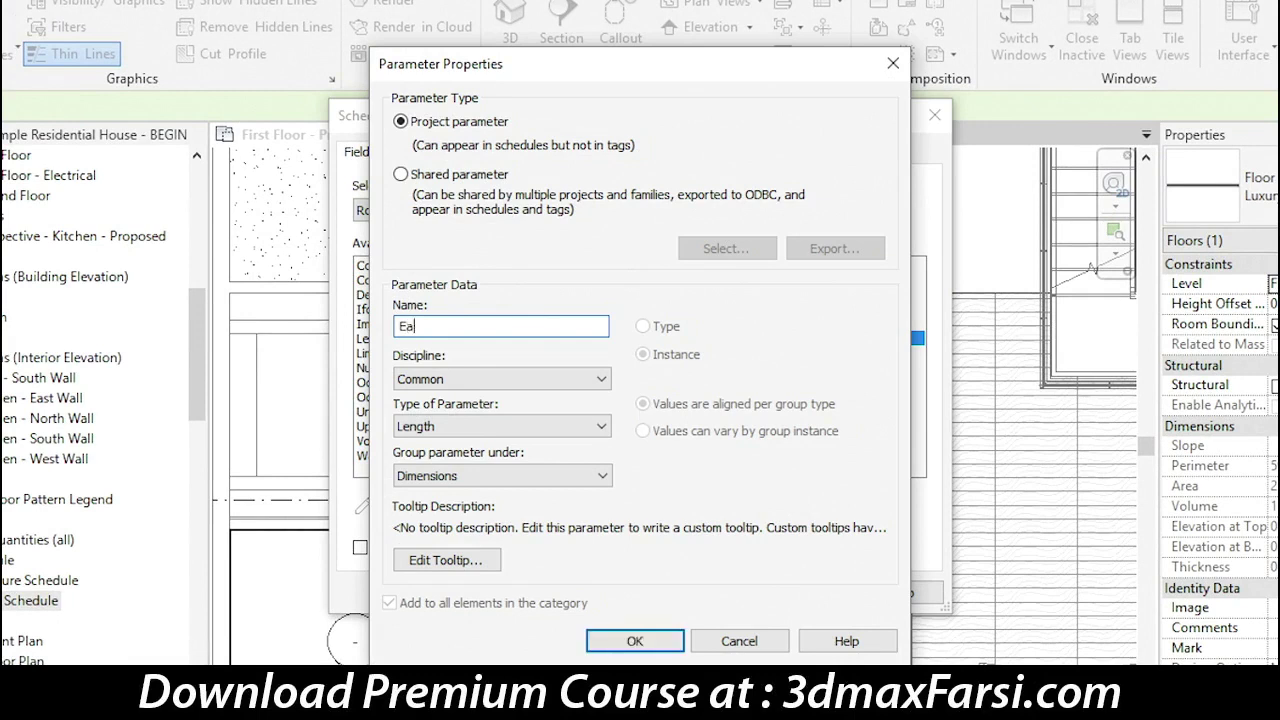
text(st Wall)
click(500, 426)
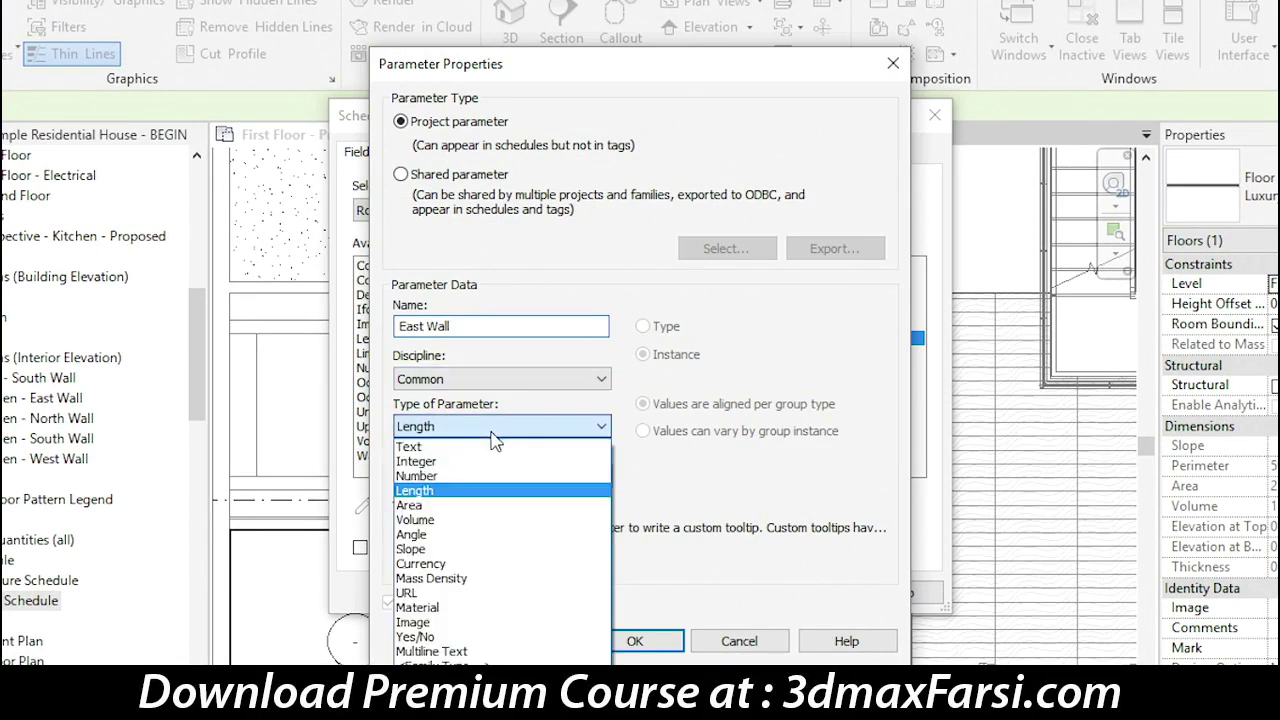
click(458, 447)
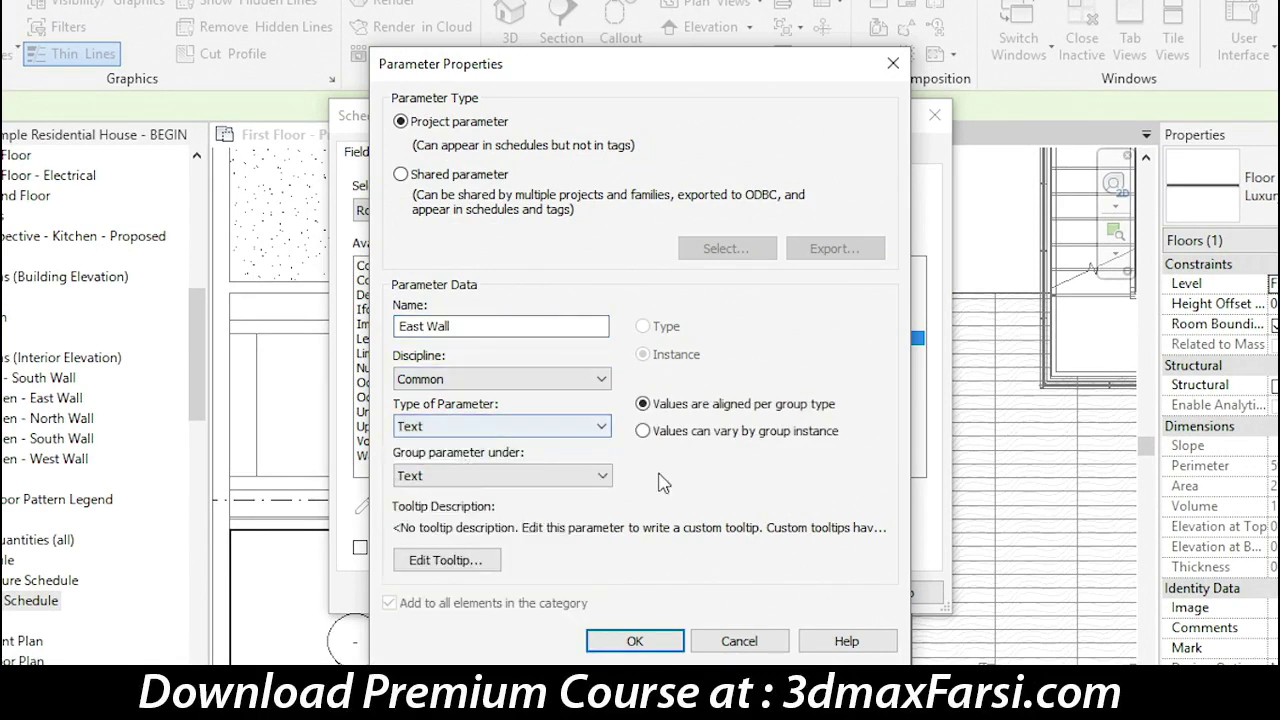
Step: Give East Wall the tooltip 'Wall finish for east wall' and group it under Materials and Finishes
click(453, 560)
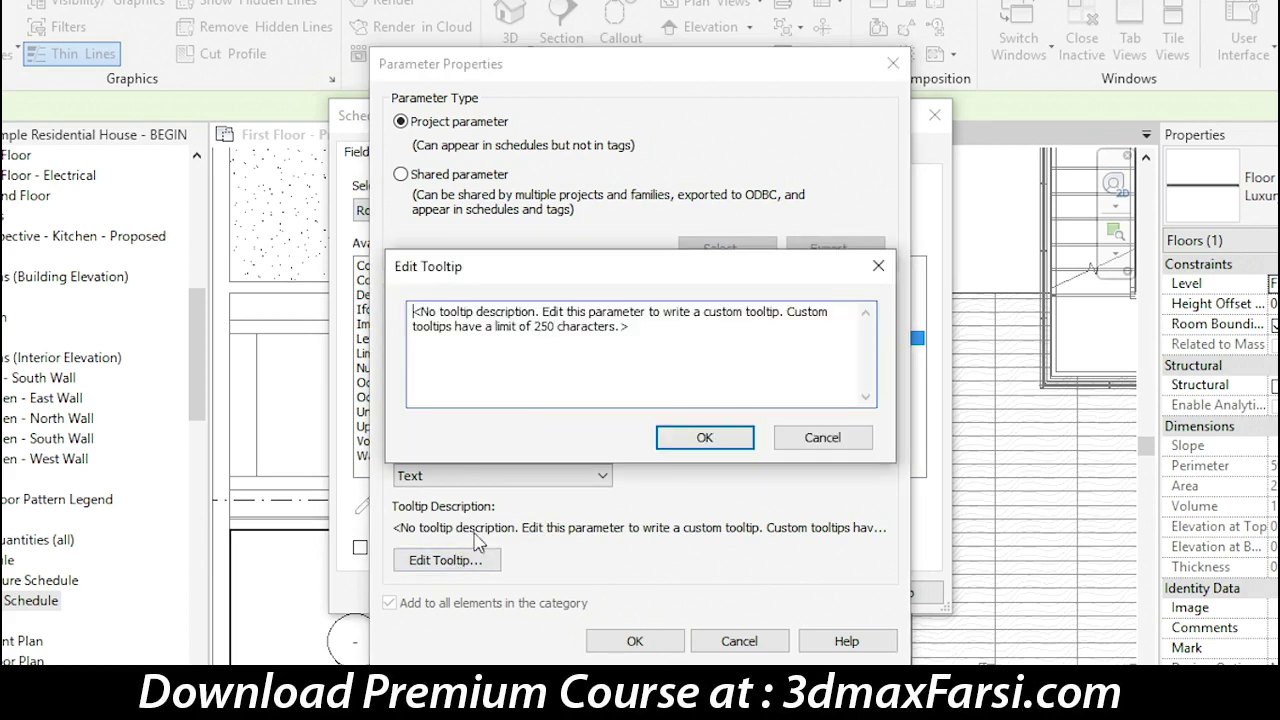
key(ctrl+a)
text(R)
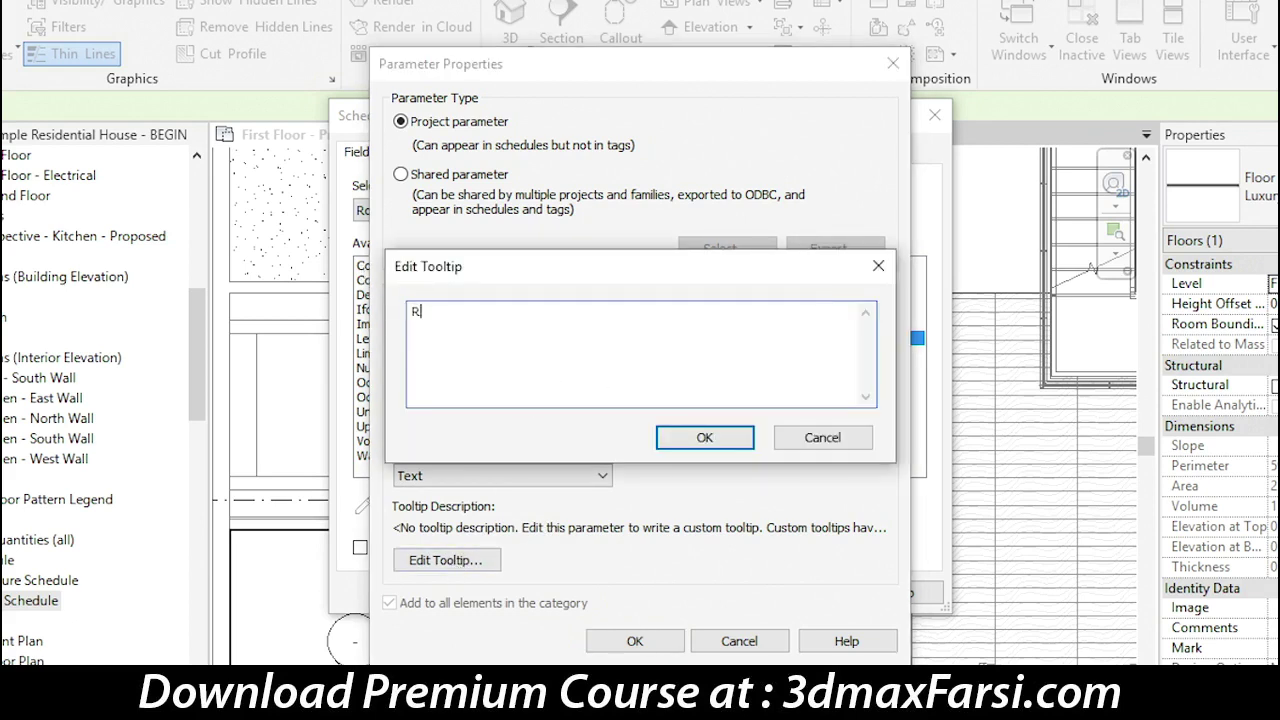
key(BackSpace)
text(Wall finish for east wall)
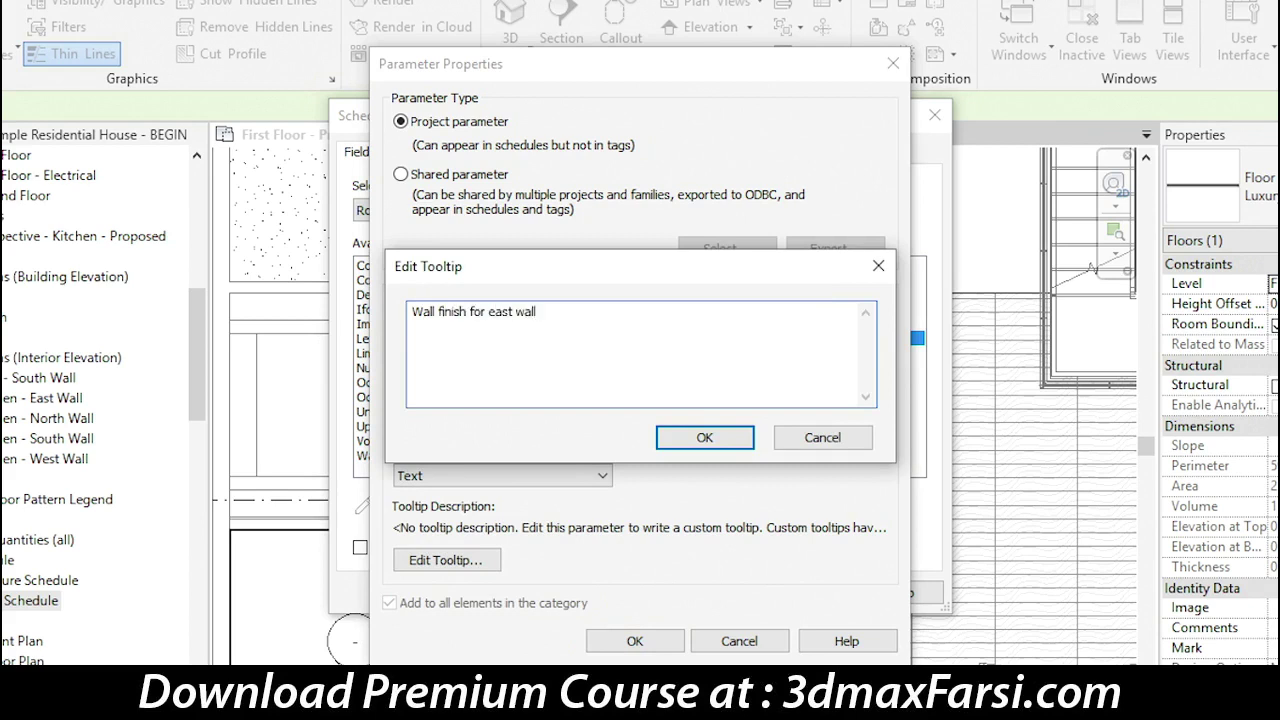
click(705, 437)
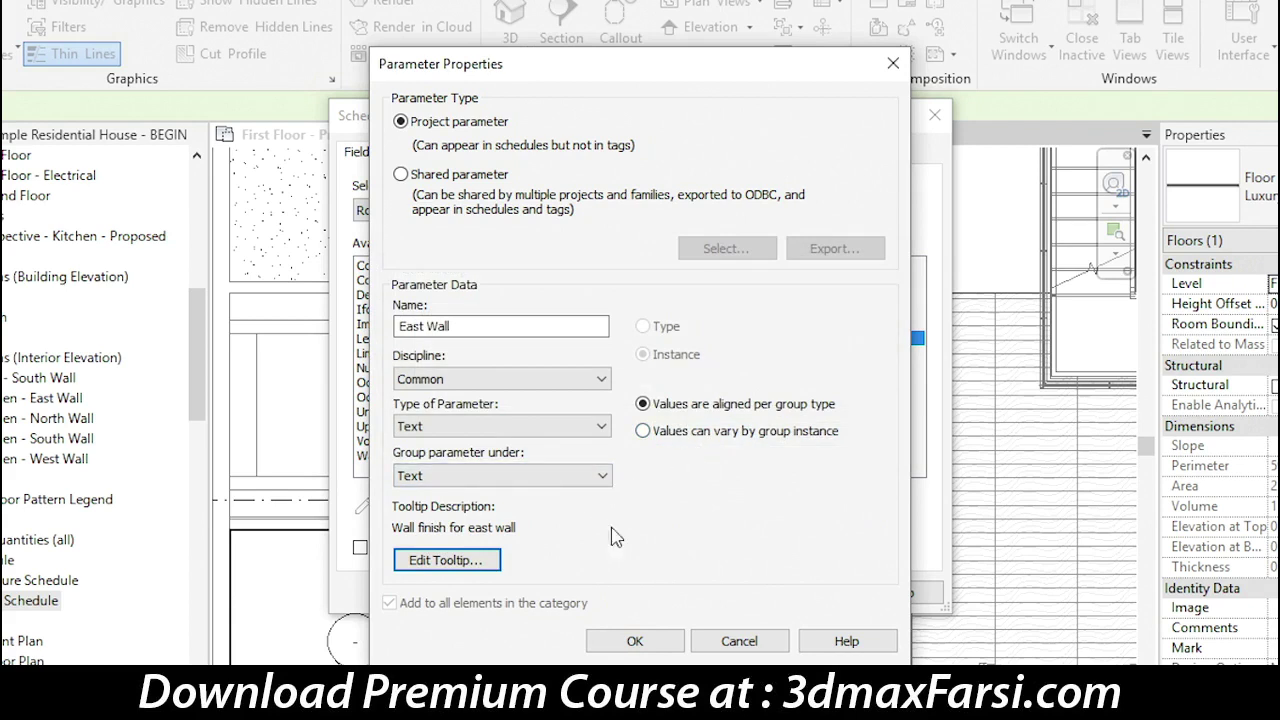
click(530, 476)
click(430, 134)
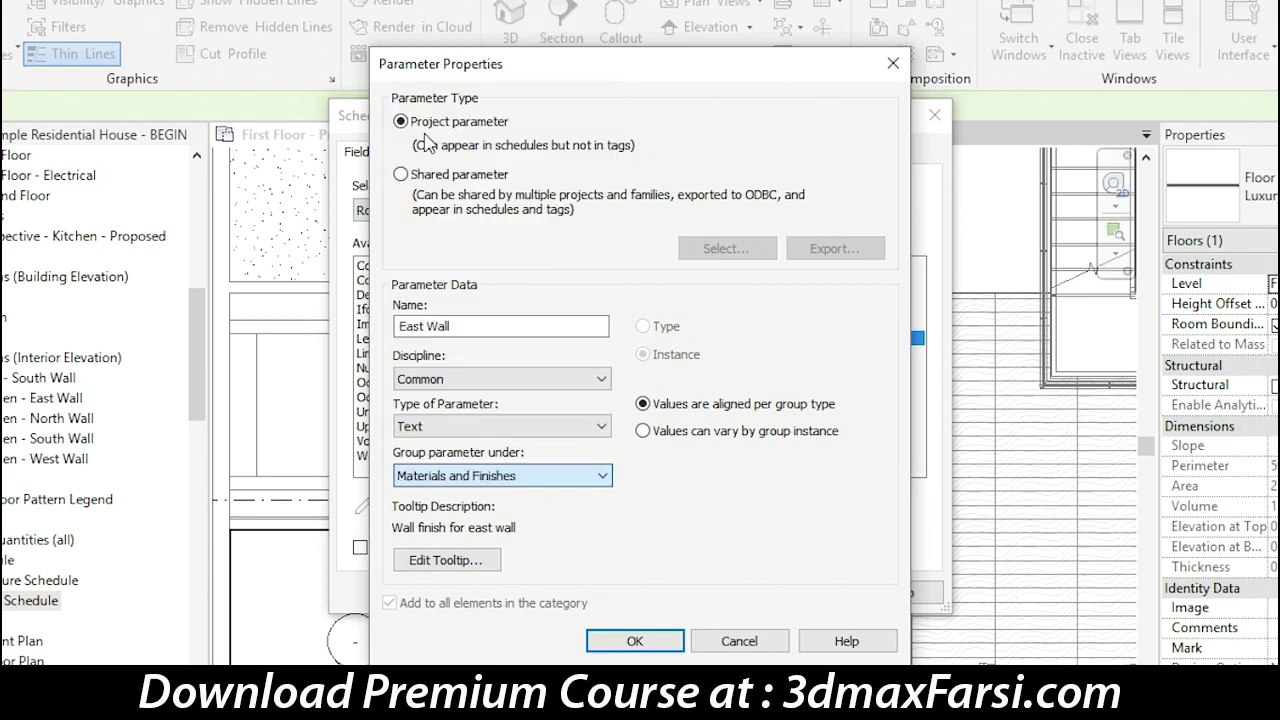
Step: Add East Wall to the fields and create a South Wall Text parameter under Materials and Finishes
click(678, 643)
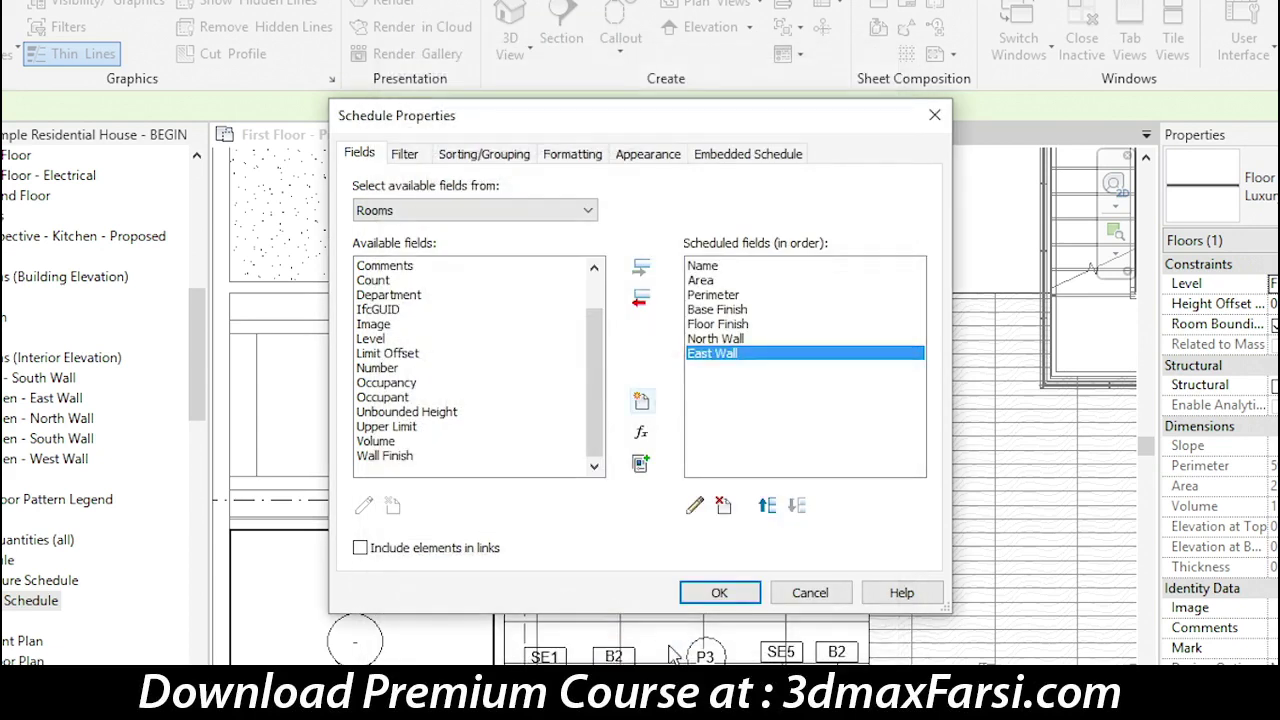
click(642, 401)
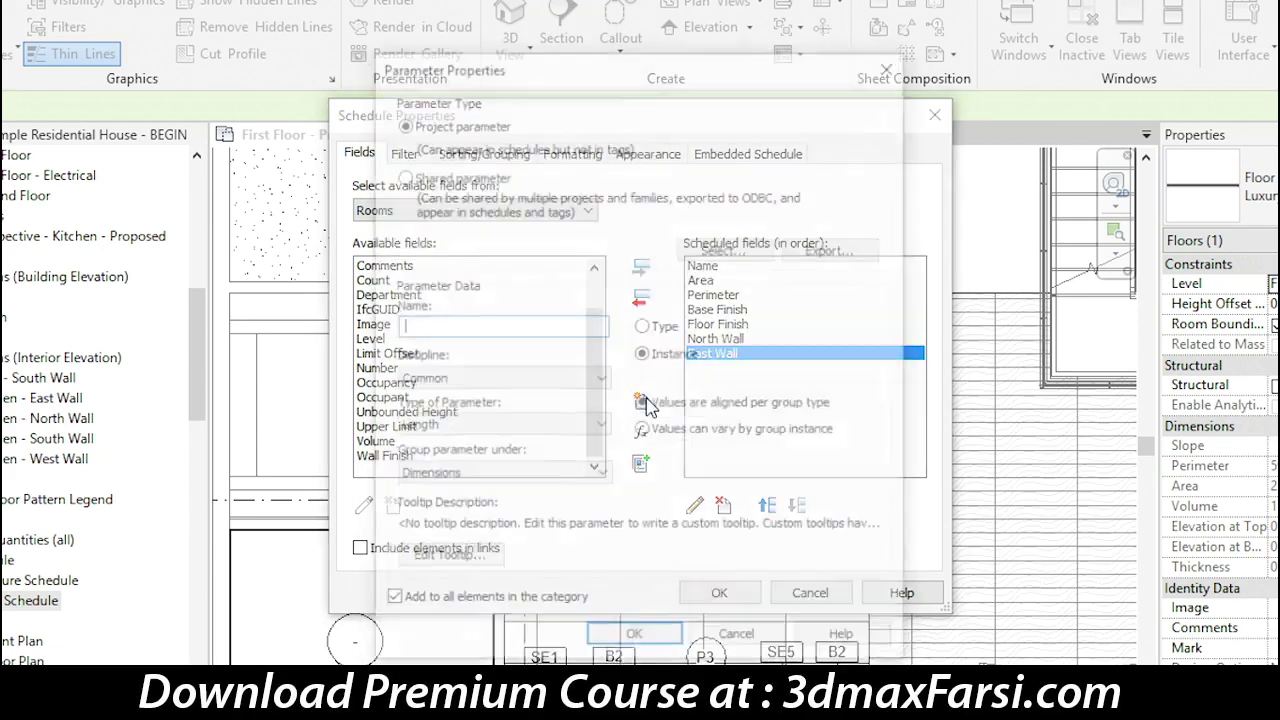
text(South Wall)
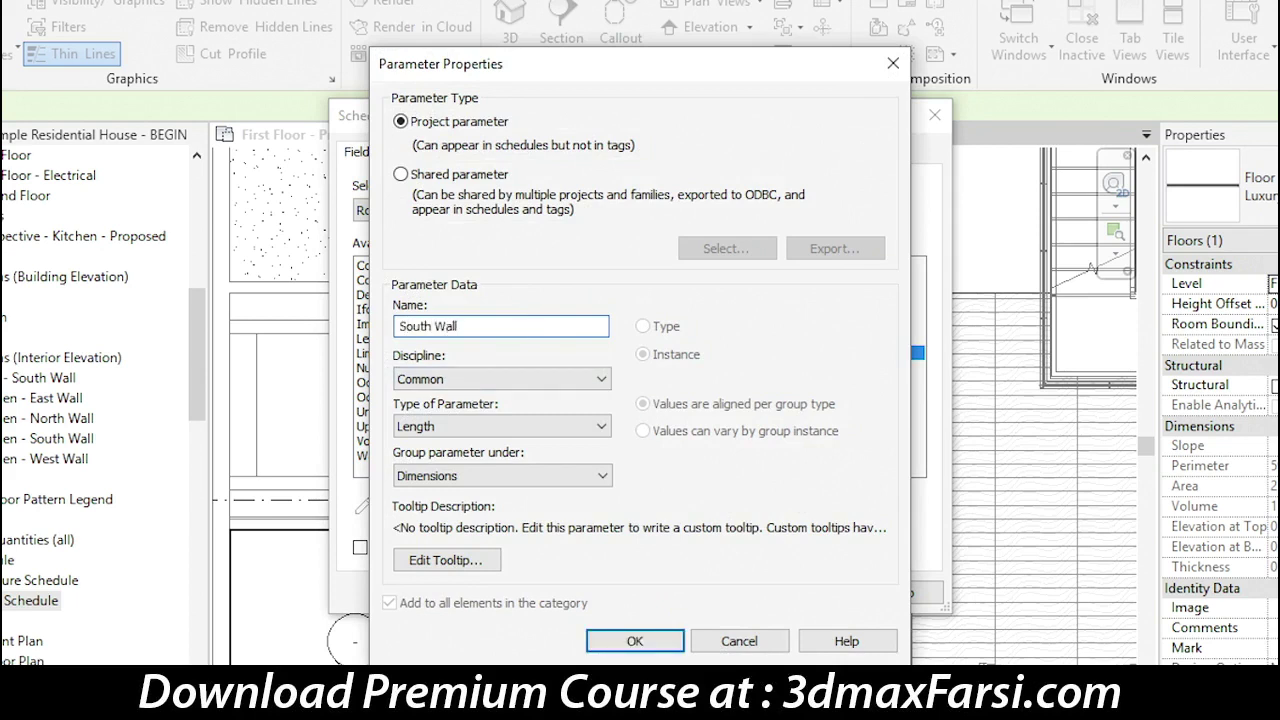
click(463, 440)
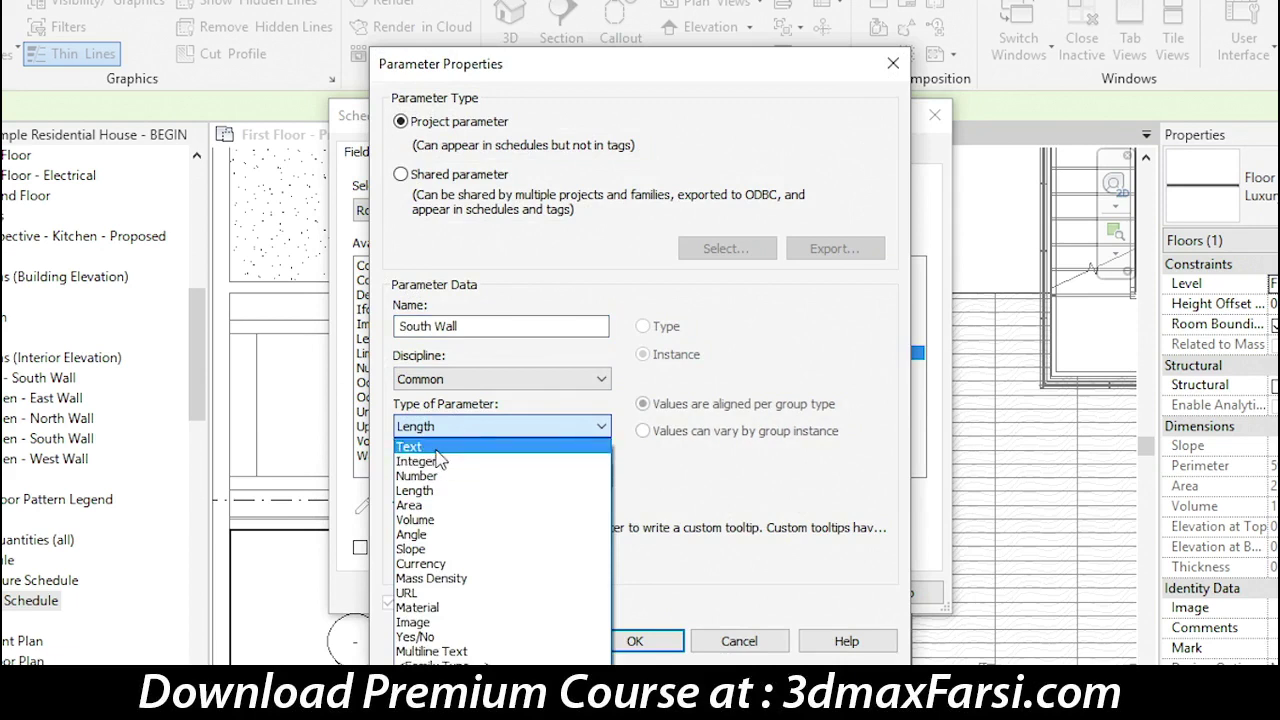
click(463, 446)
click(470, 478)
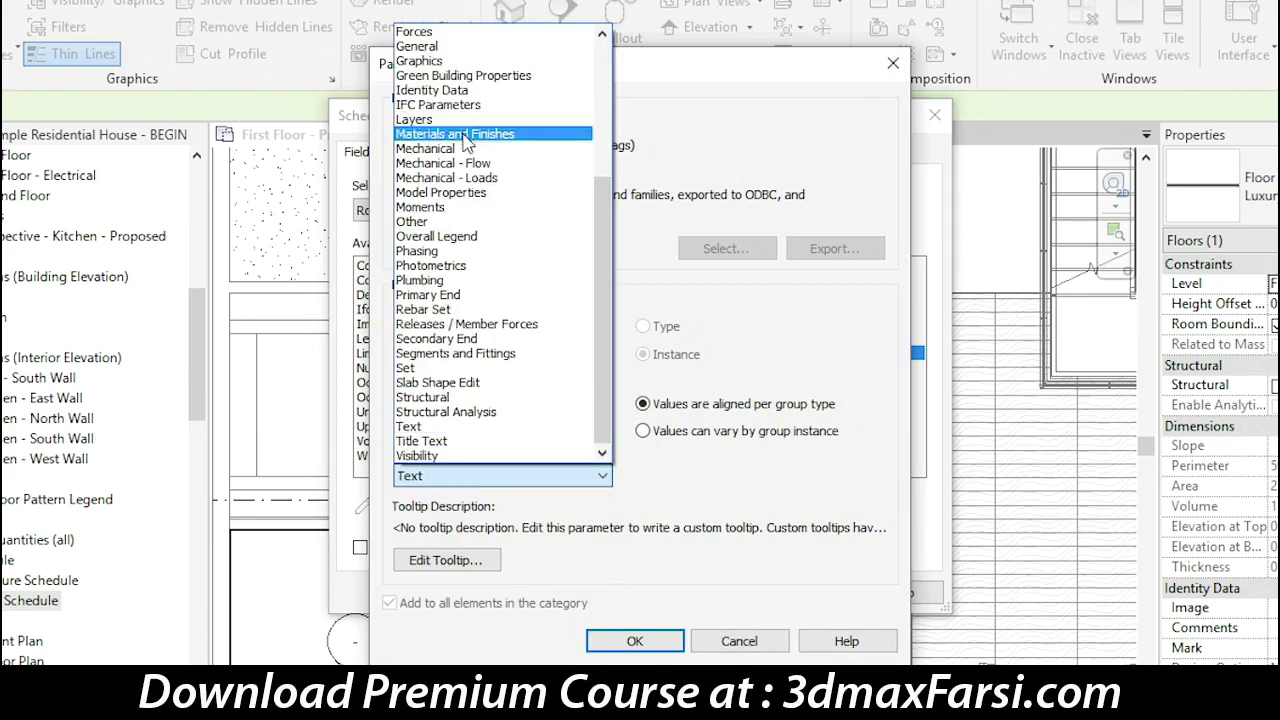
click(476, 130)
Step: Give South Wall the tooltip 'South wall finish' and add it to the scheduled fields
click(487, 556)
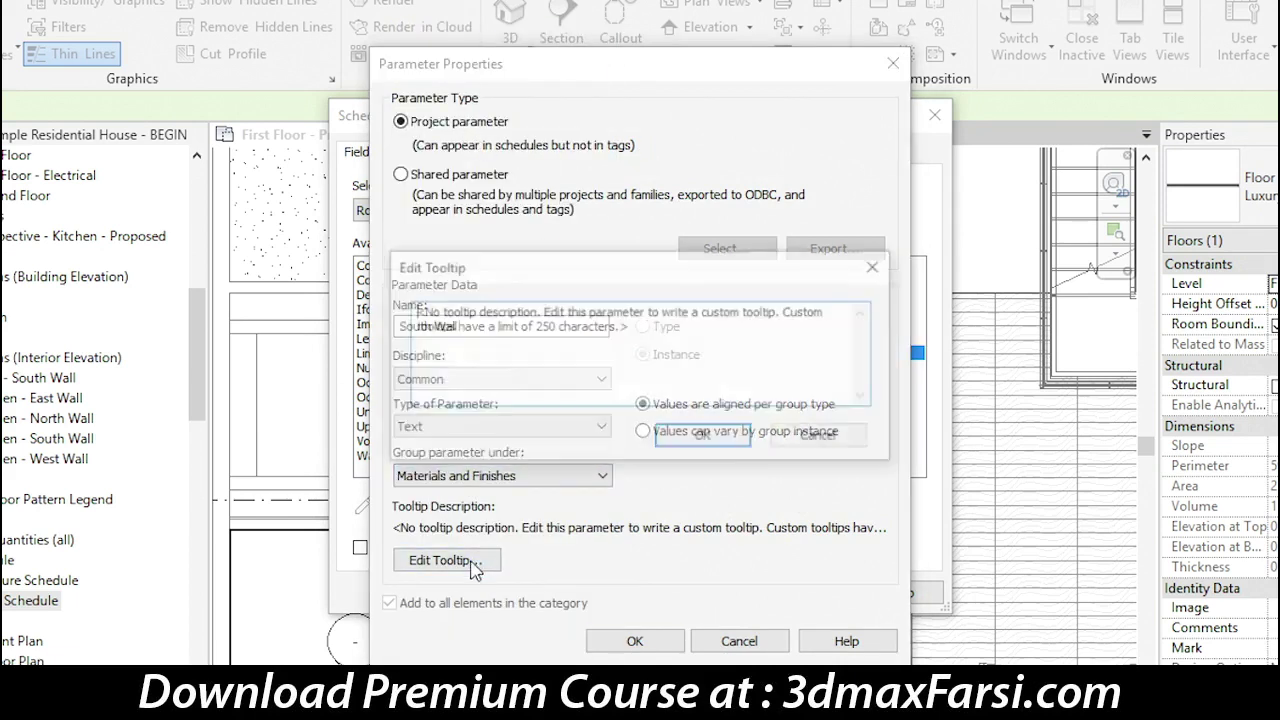
drag(696, 352, 324, 284)
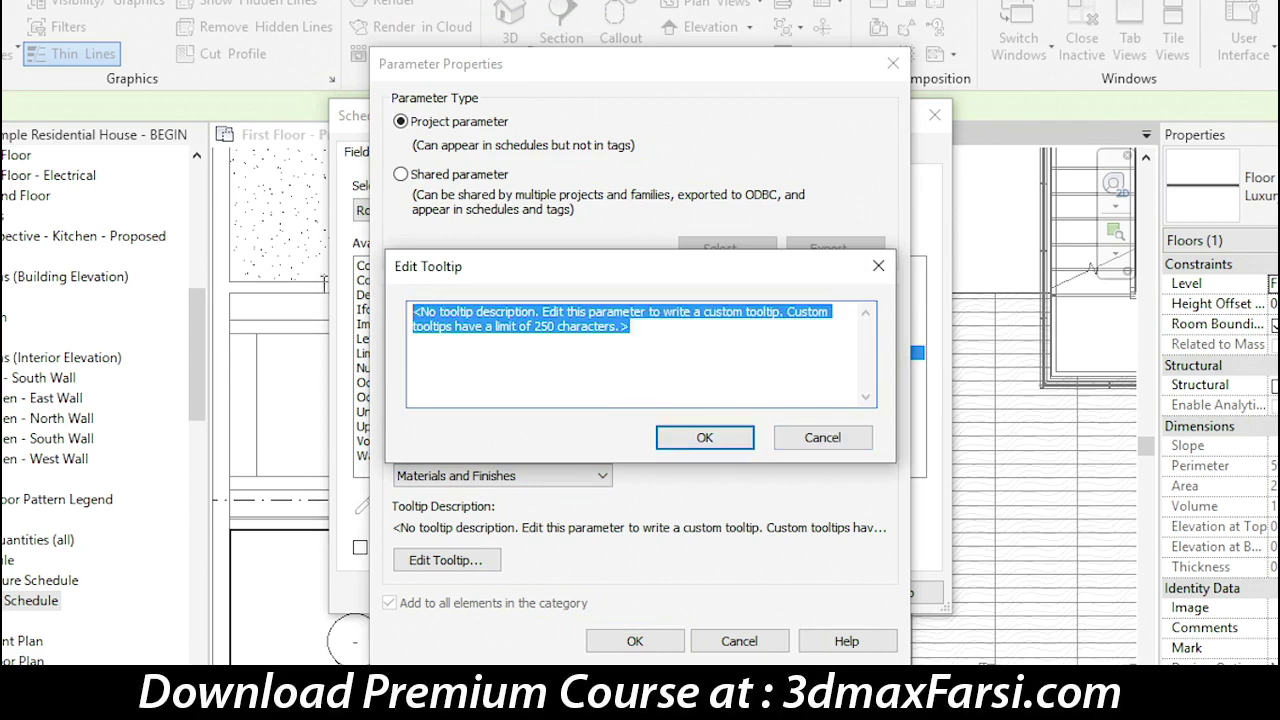
text(South wall finish)
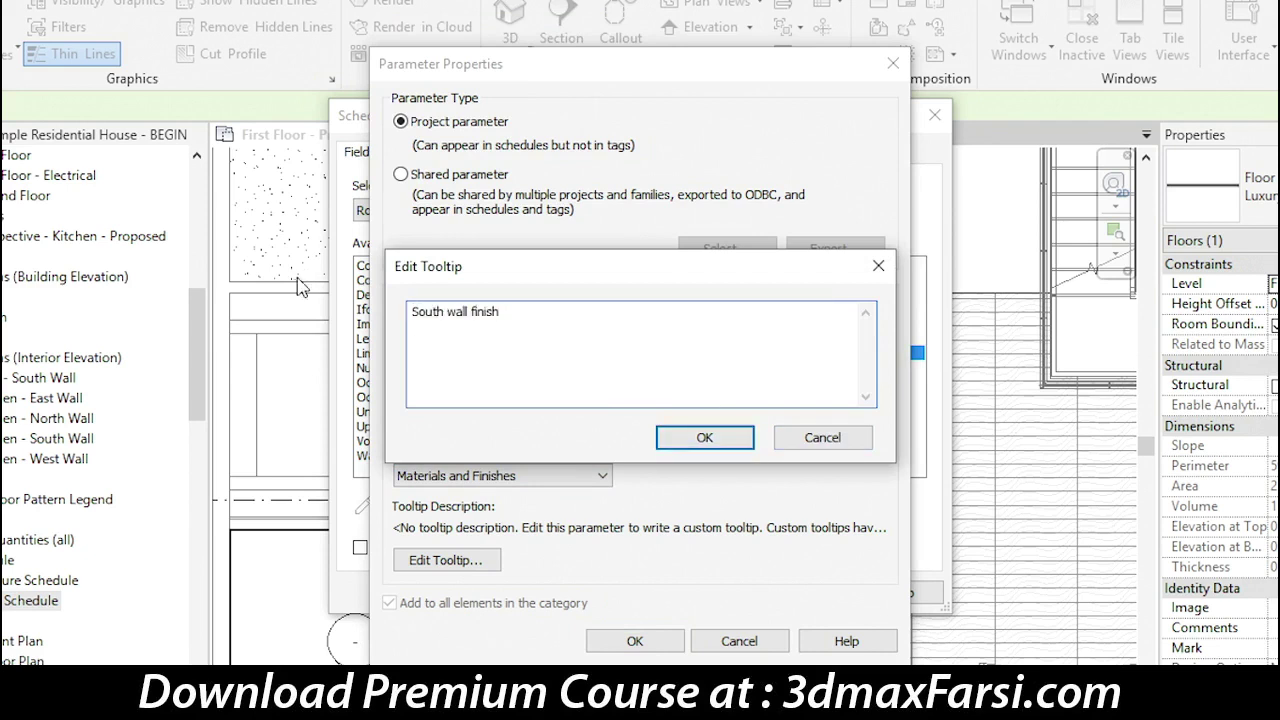
click(729, 440)
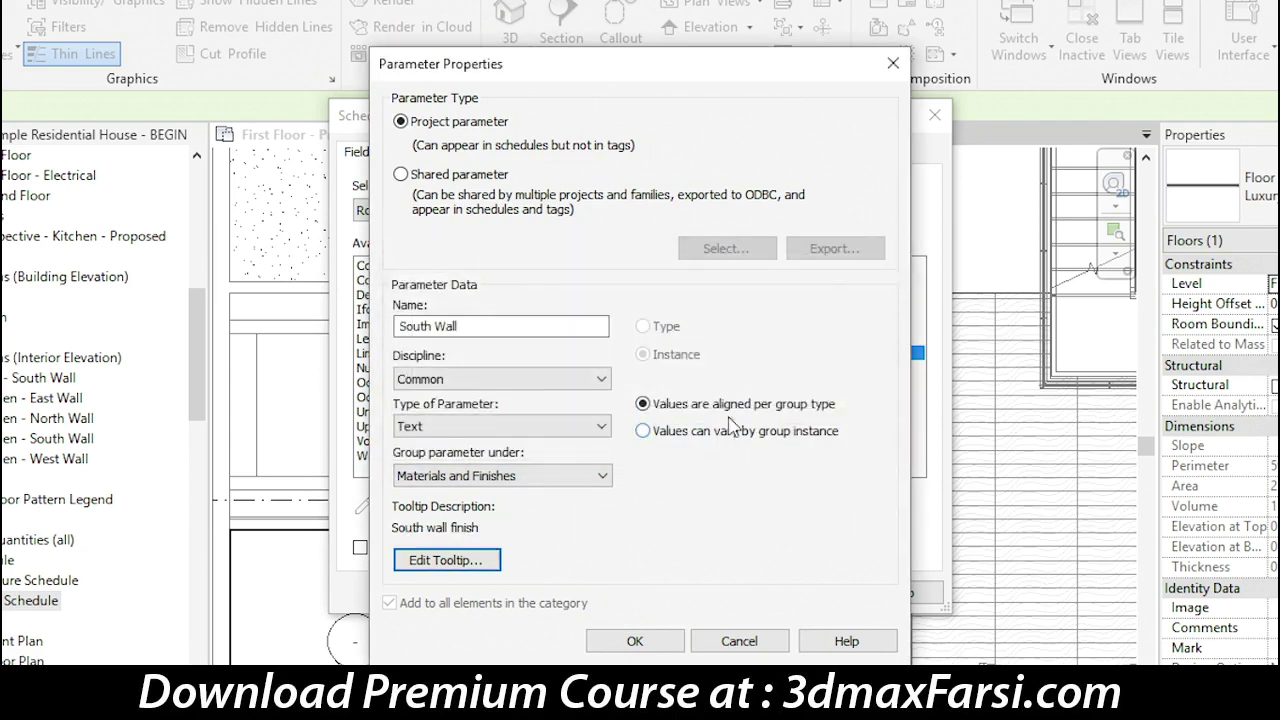
click(662, 648)
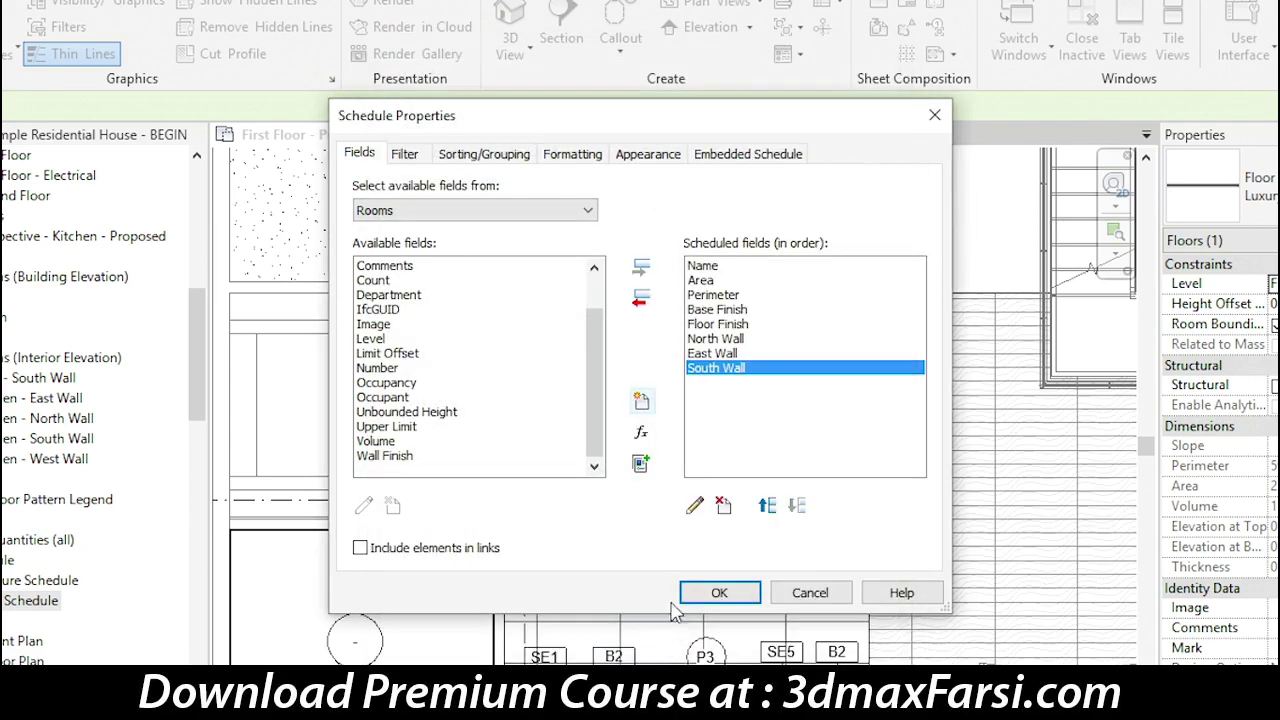
Step: Create a West Wall parameter, cycling its type through Text and Integer to Number
click(641, 401)
text(West Wall)
click(479, 428)
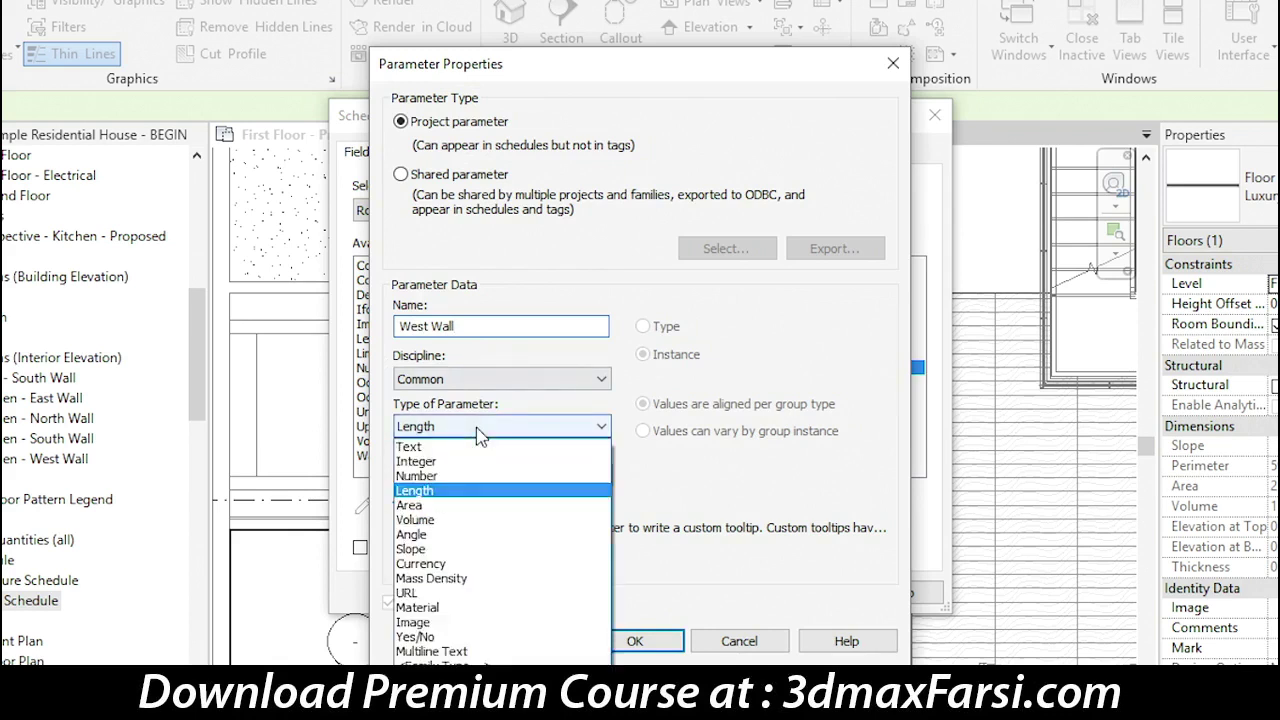
click(430, 446)
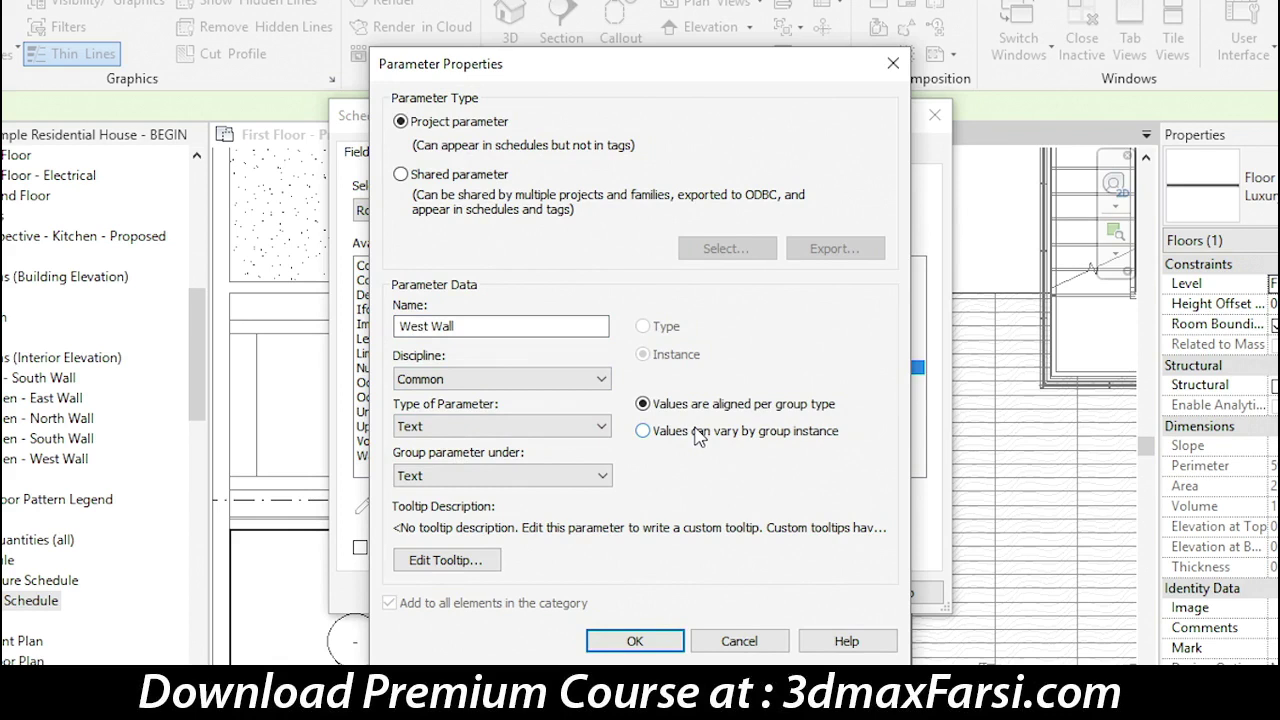
click(527, 440)
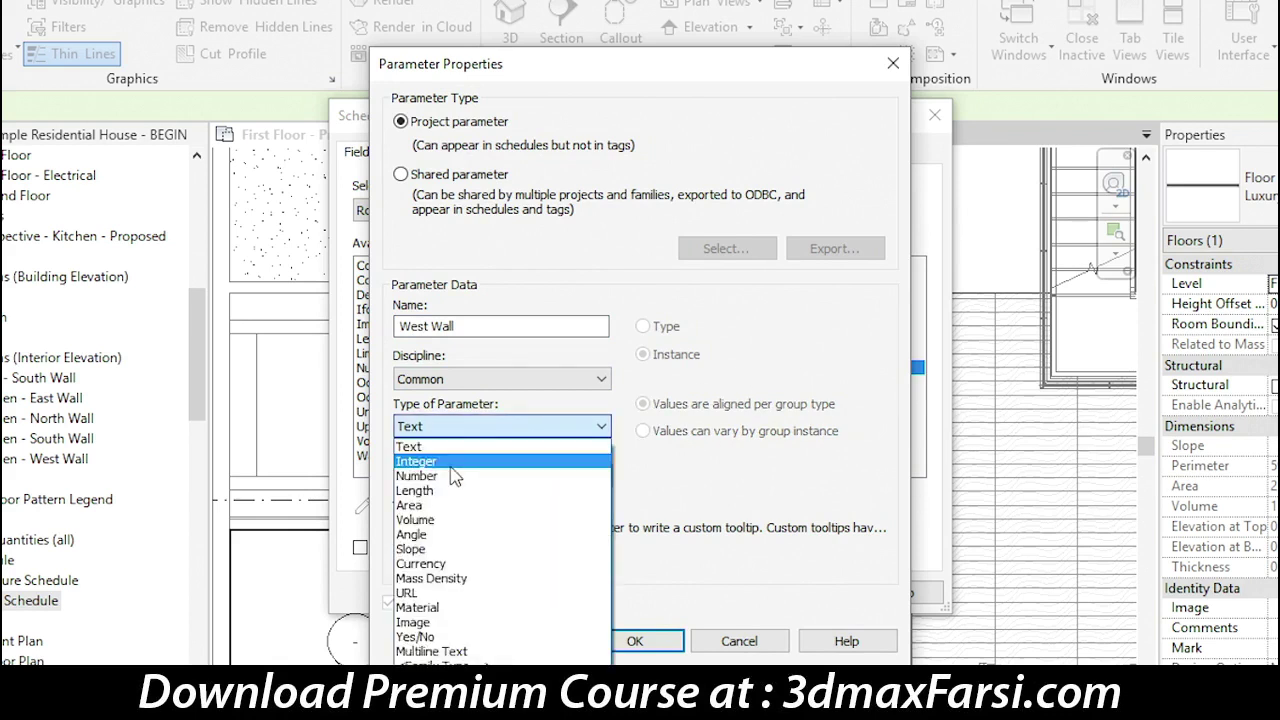
click(420, 461)
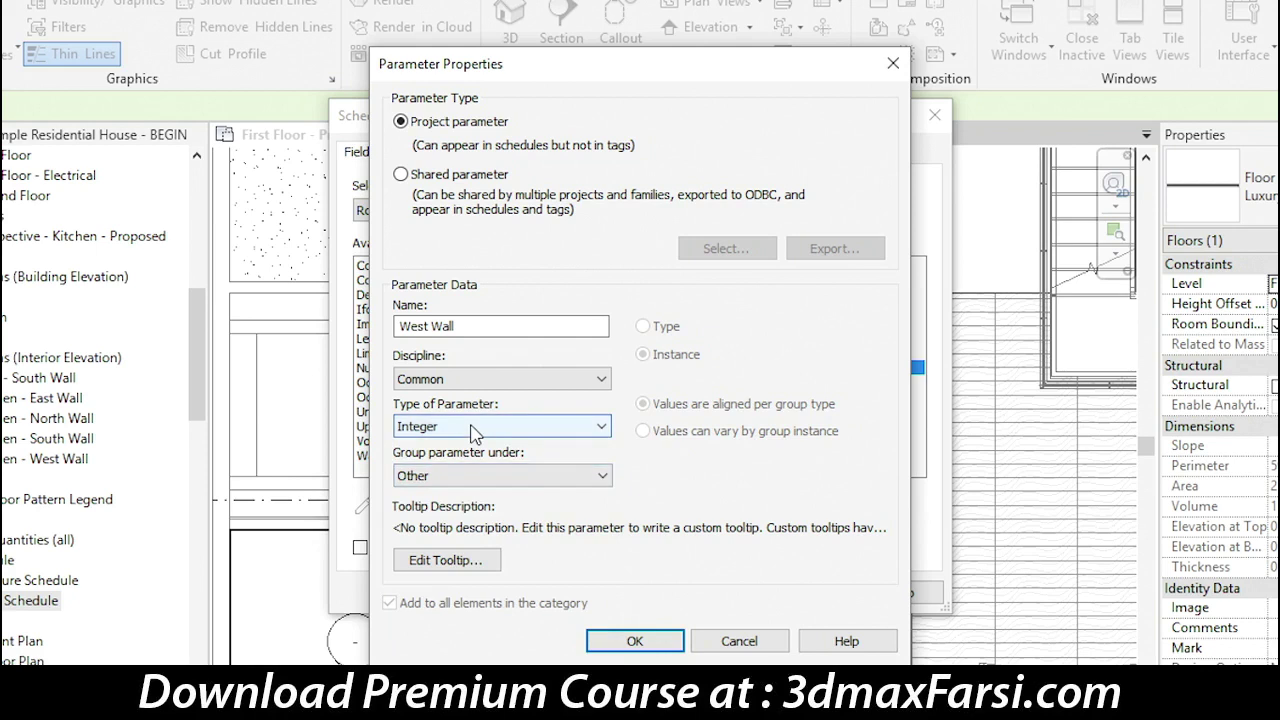
click(474, 432)
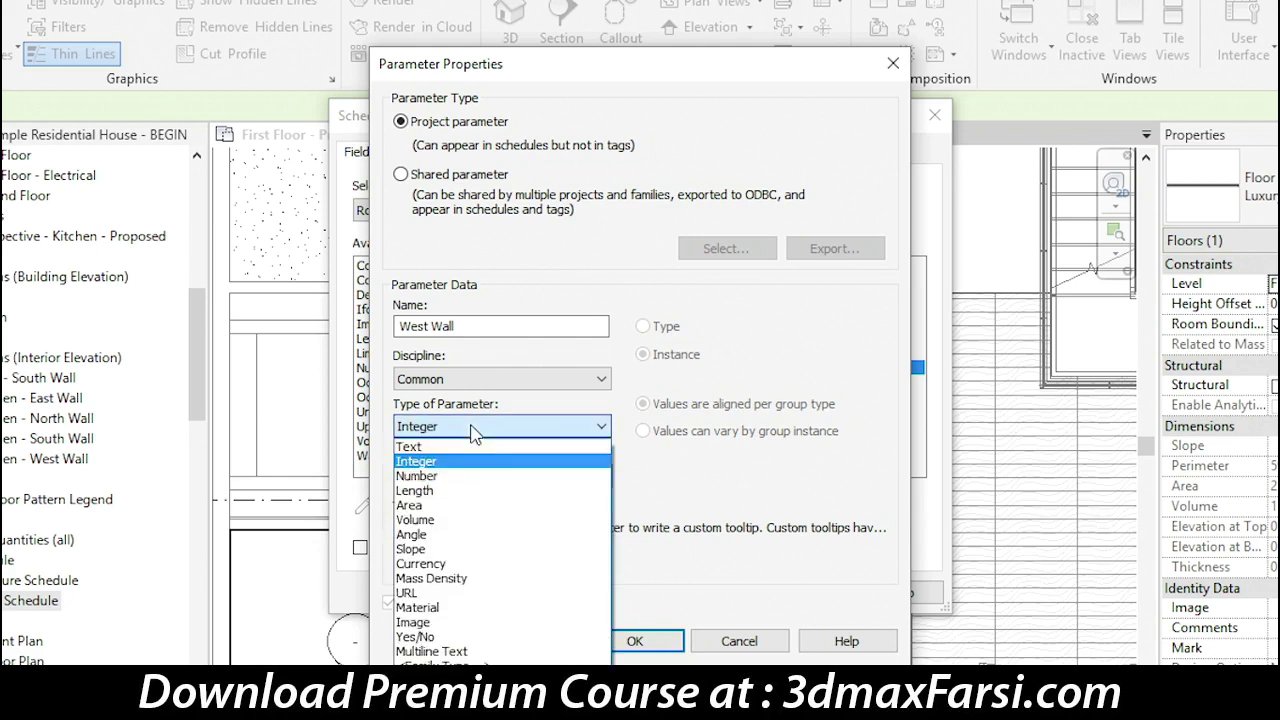
click(442, 474)
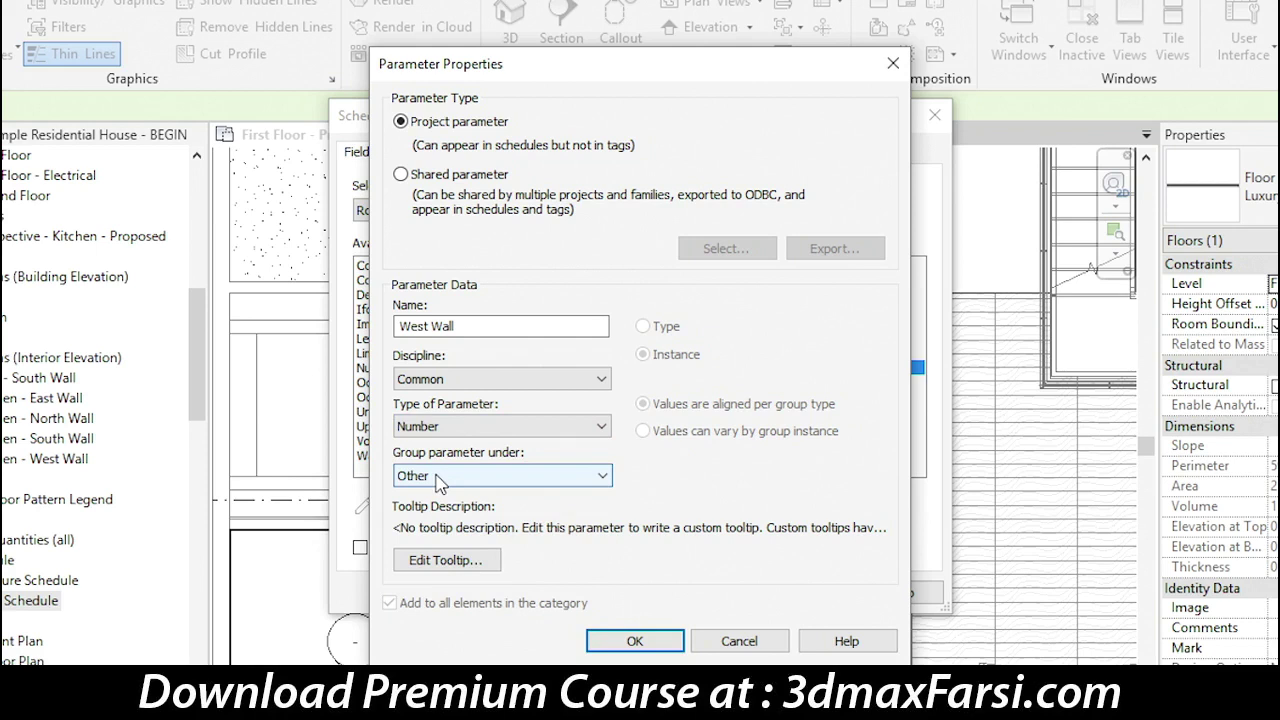
Step: Switch West Wall to Text, group it under Materials and Finishes, tooltip 'West Wall finish'
click(445, 428)
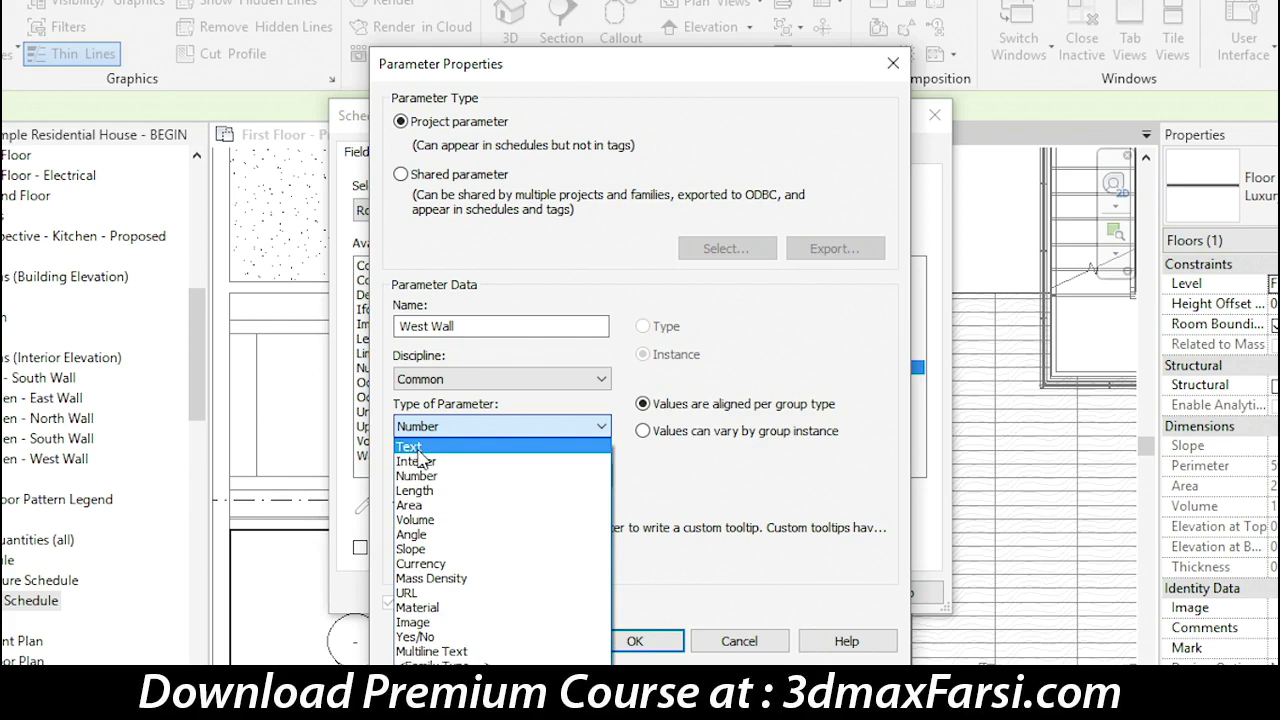
click(420, 450)
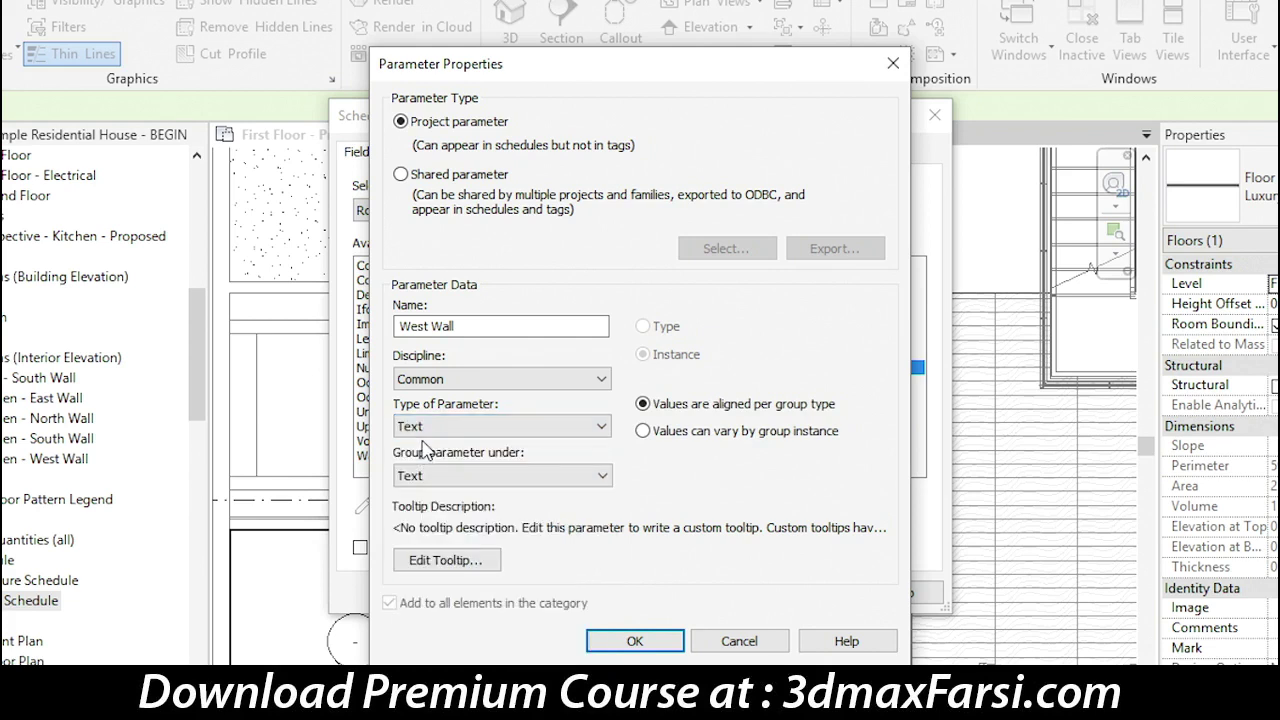
click(456, 476)
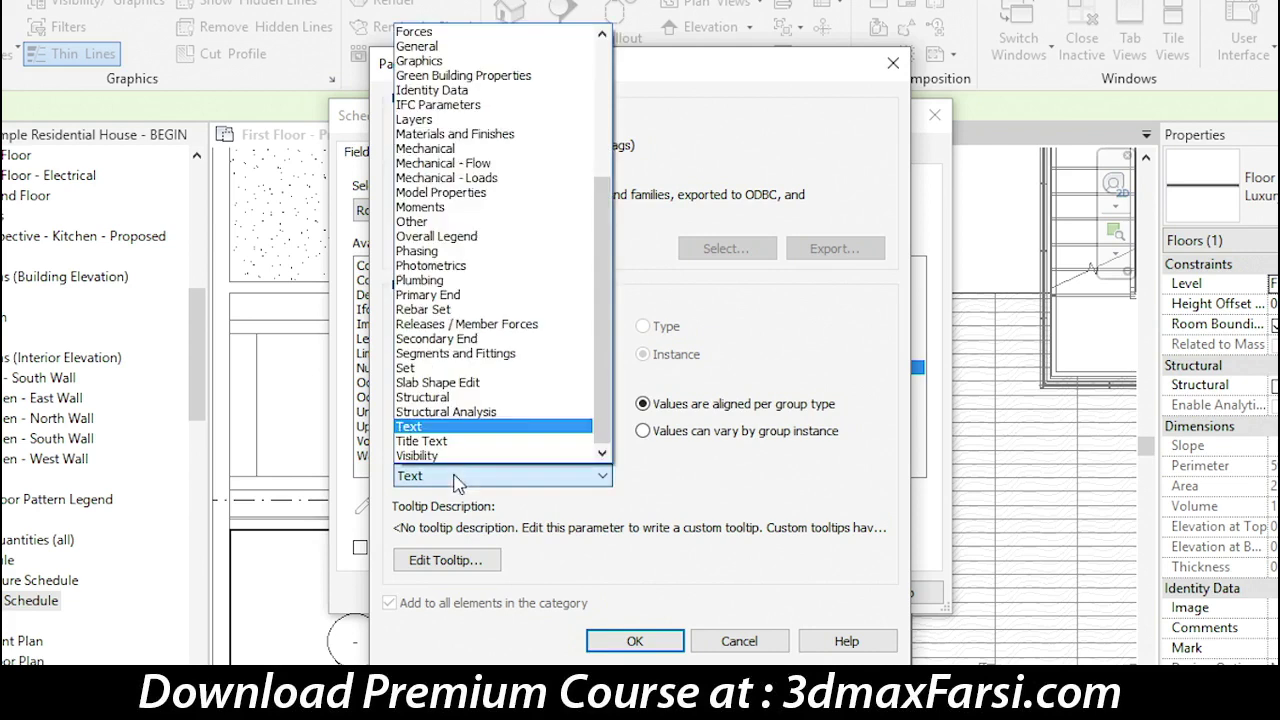
click(540, 133)
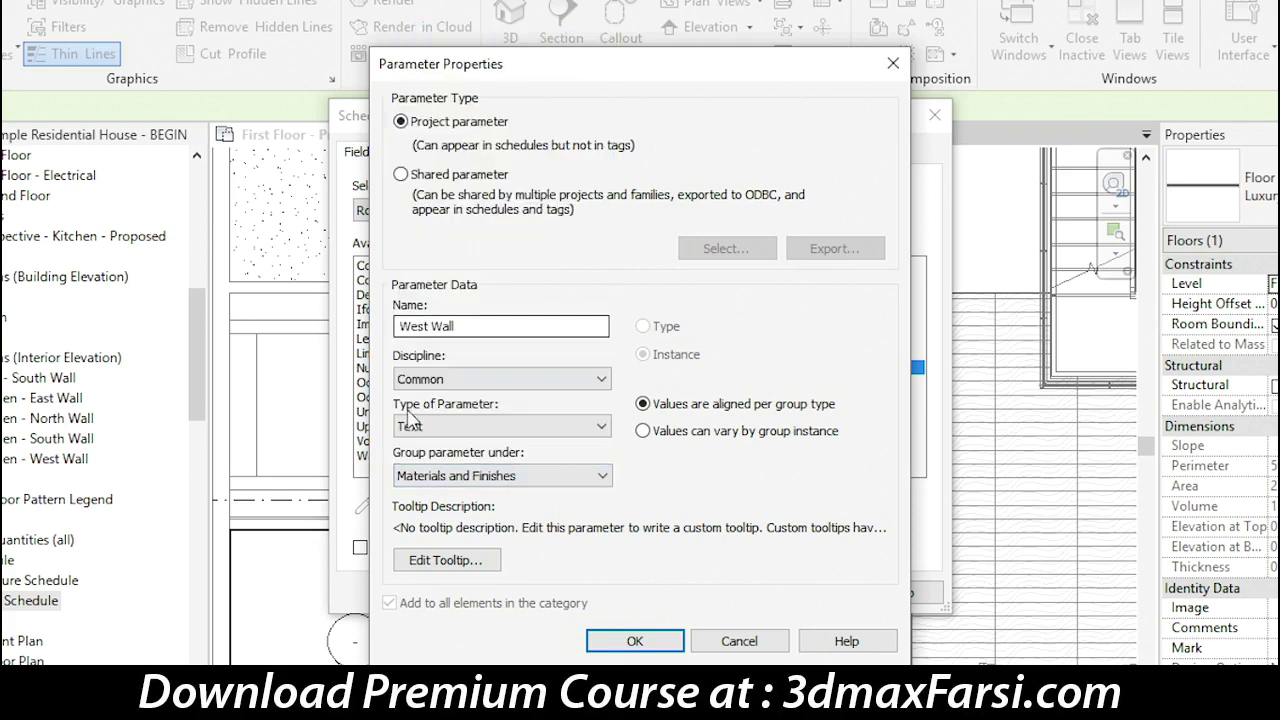
click(398, 565)
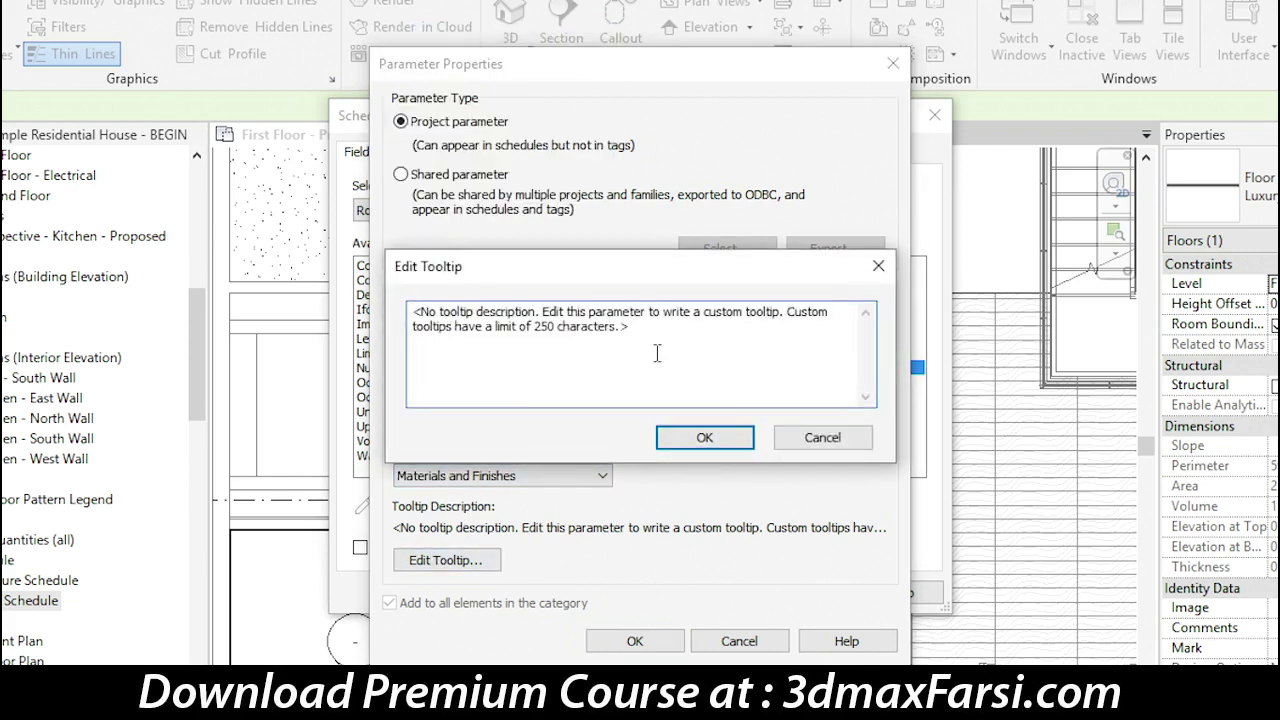
drag(660, 338, 340, 320)
text(West Wall finish)
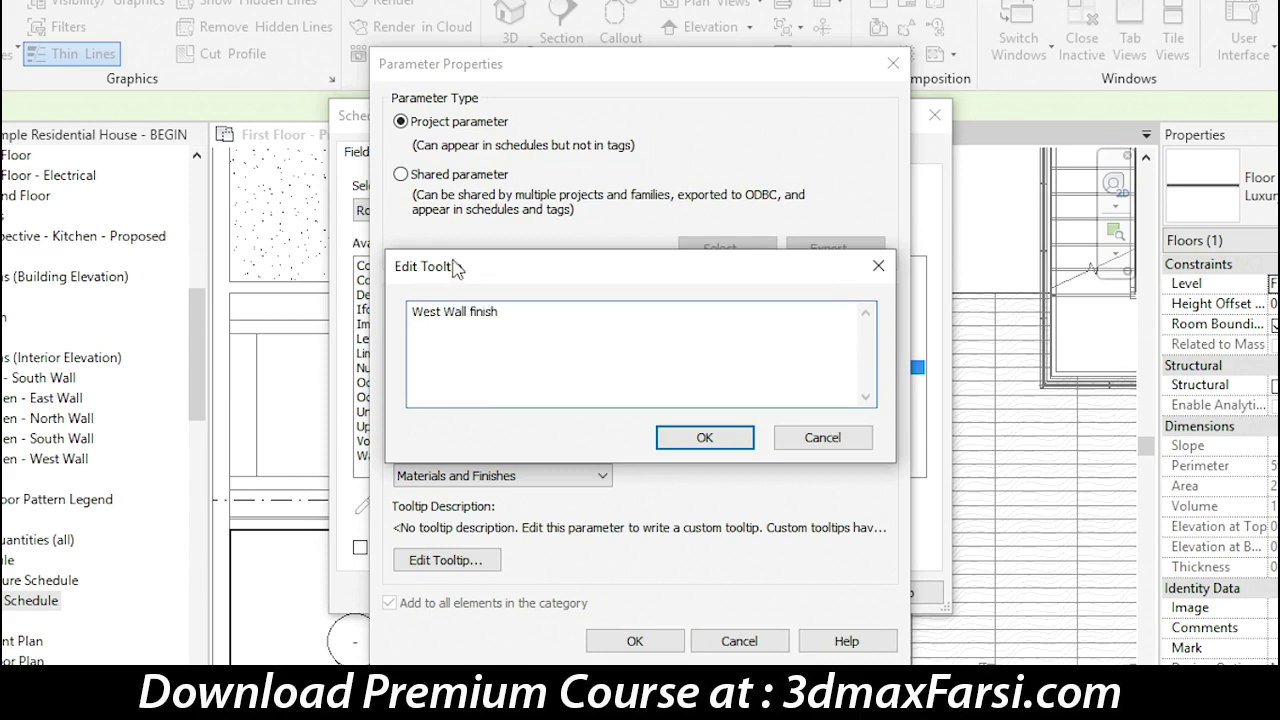
click(690, 433)
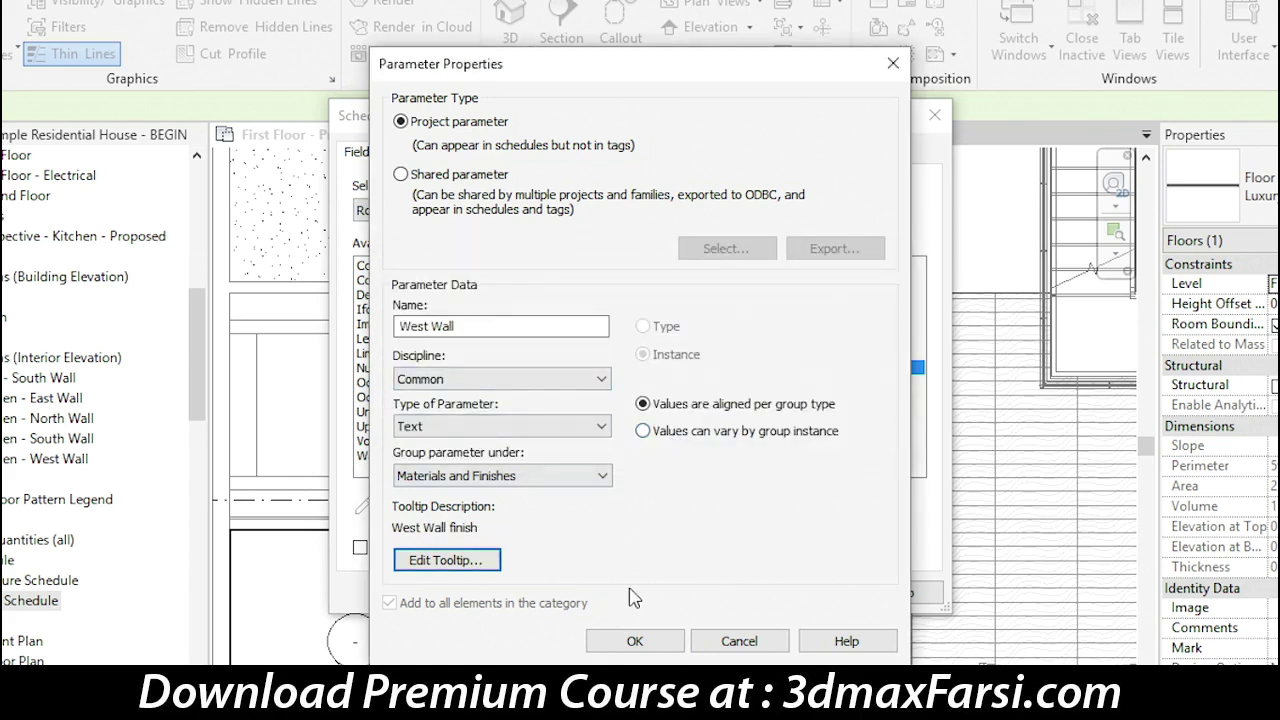
Step: Add West Wall, then Ceiling Finish and Comments, to the scheduled fields
click(640, 641)
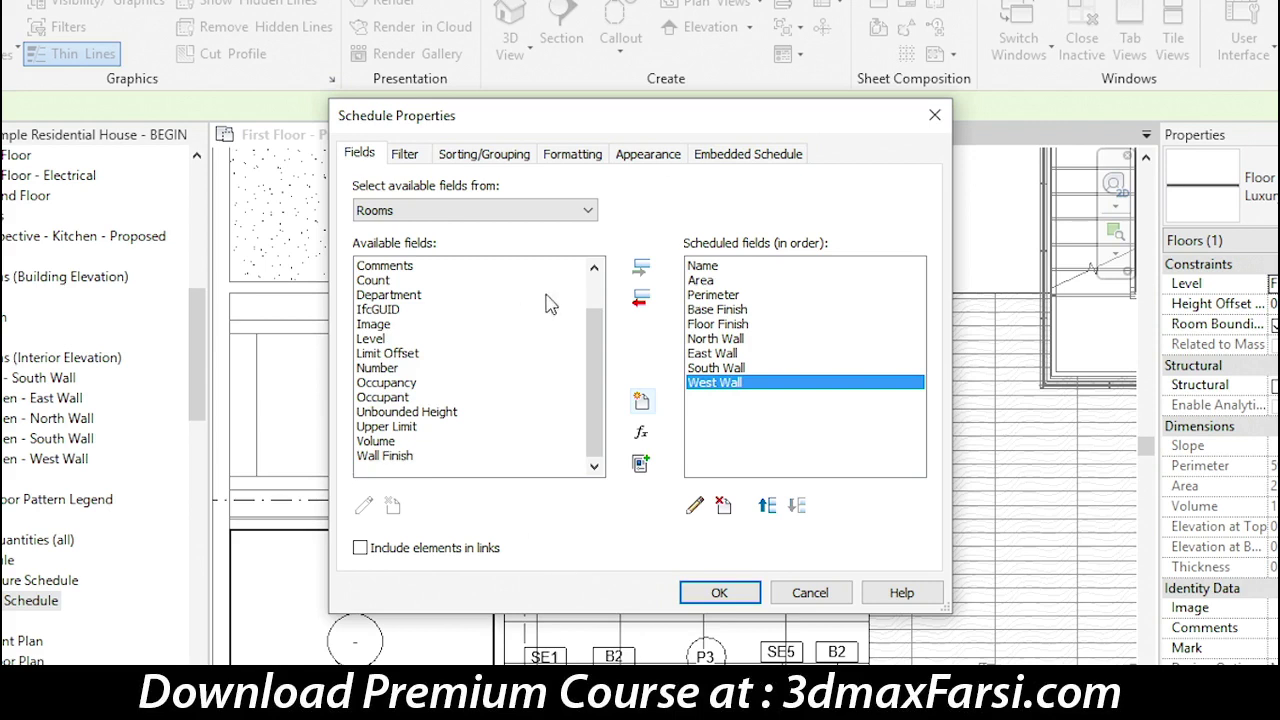
scroll(506, 336, up, 1)
click(423, 282)
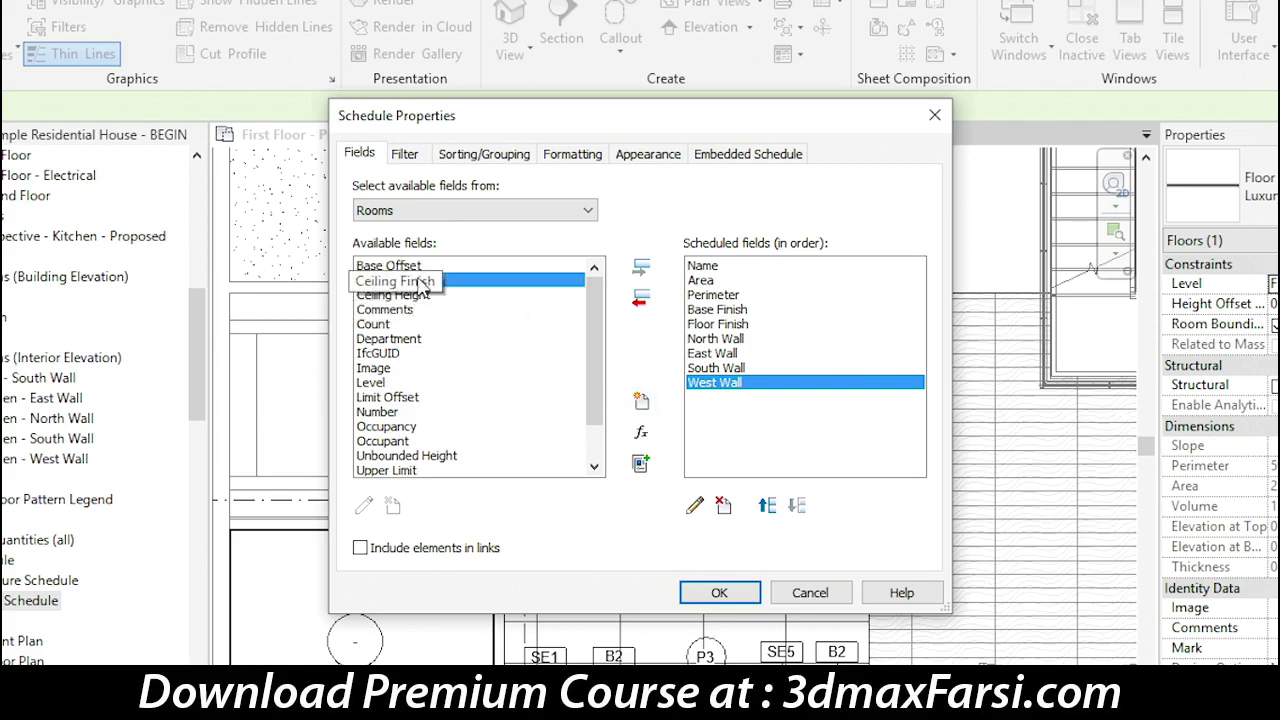
click(640, 268)
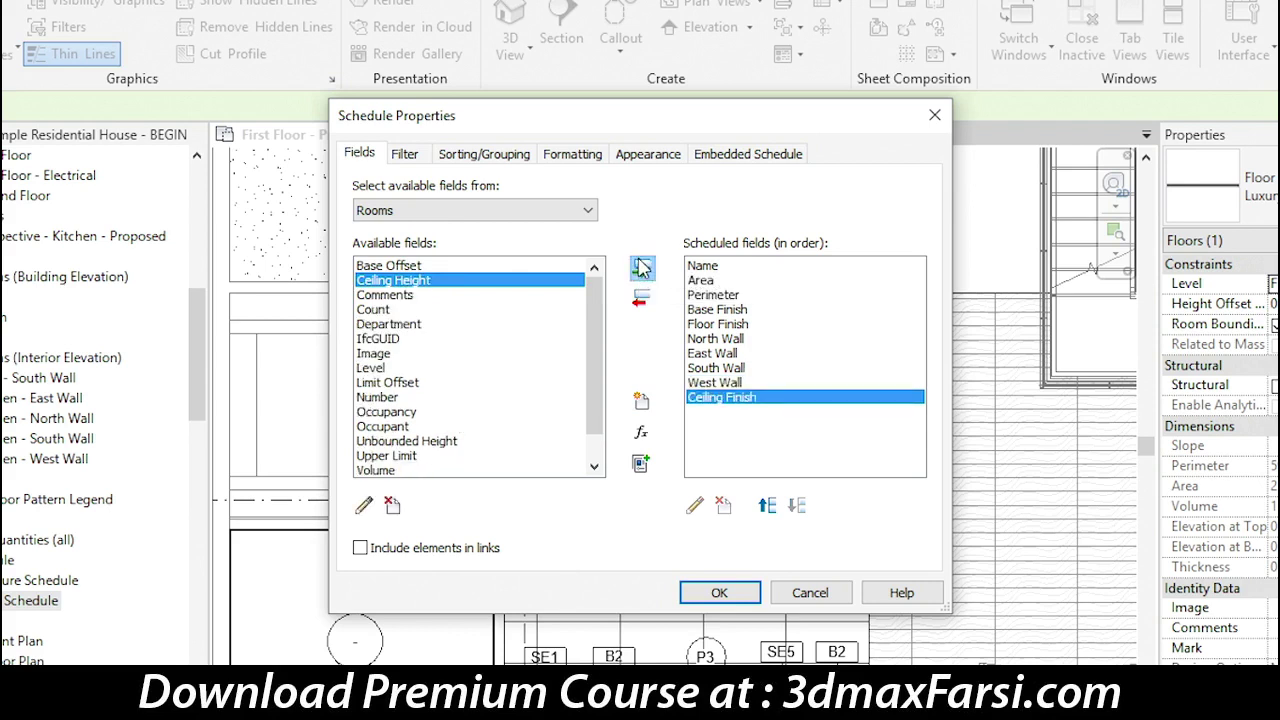
click(409, 297)
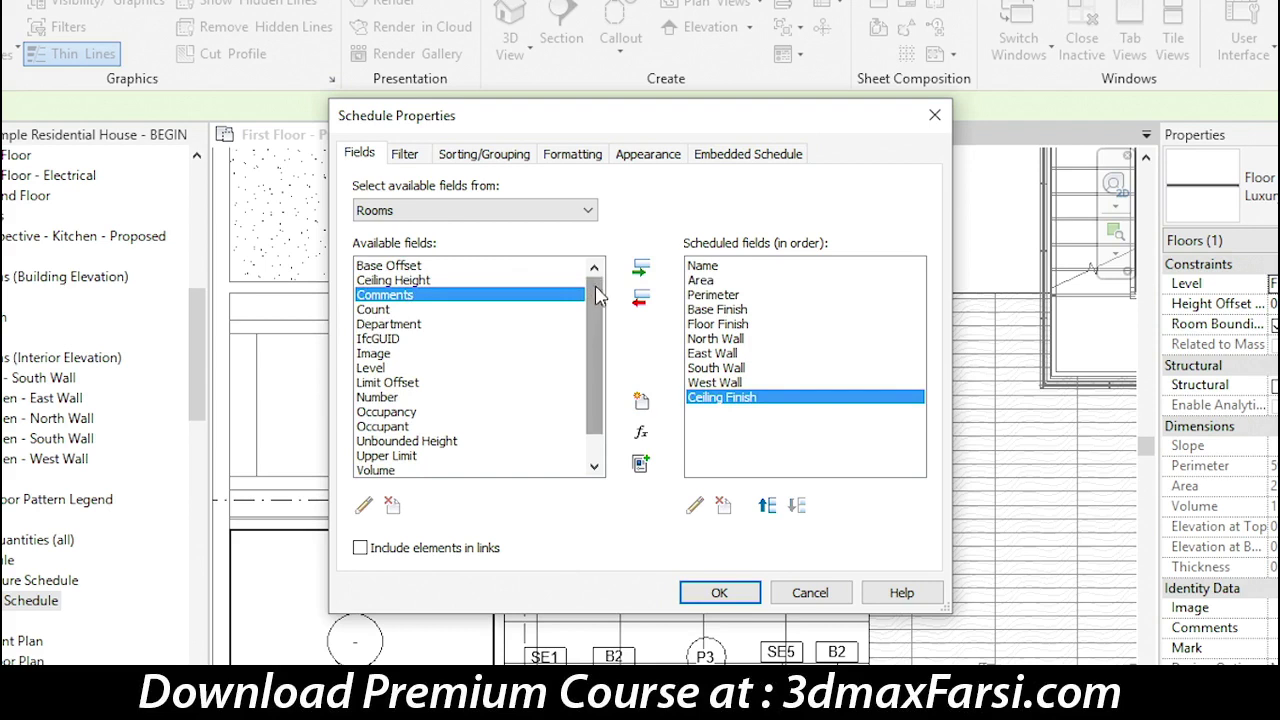
click(641, 268)
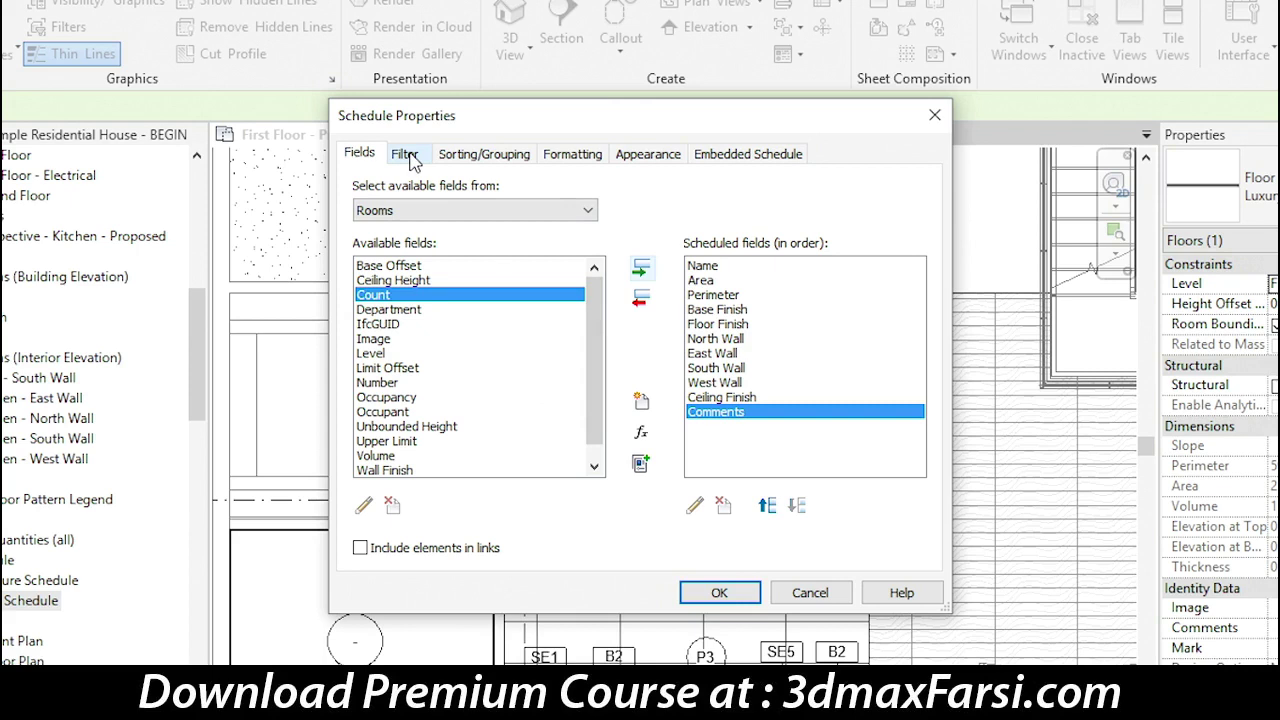
click(405, 155)
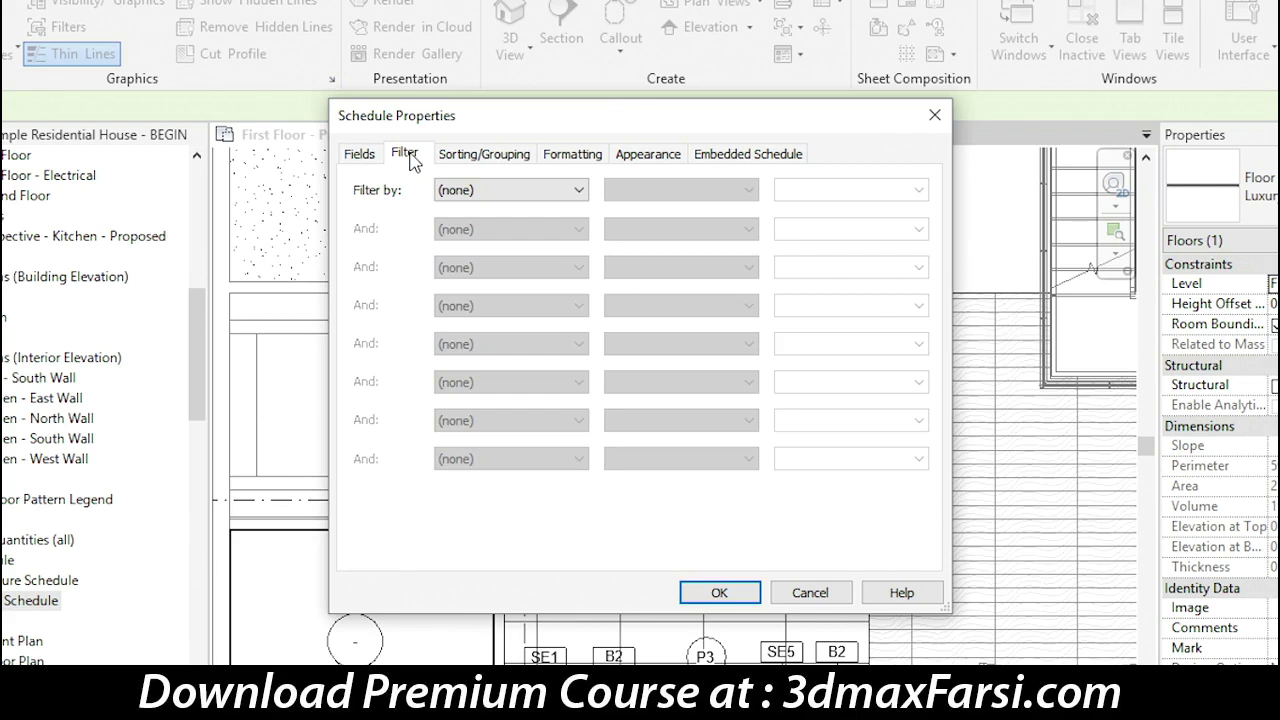
Step: Try an 'Area is less than 80' filter, then reset Filter by to (none)
click(538, 196)
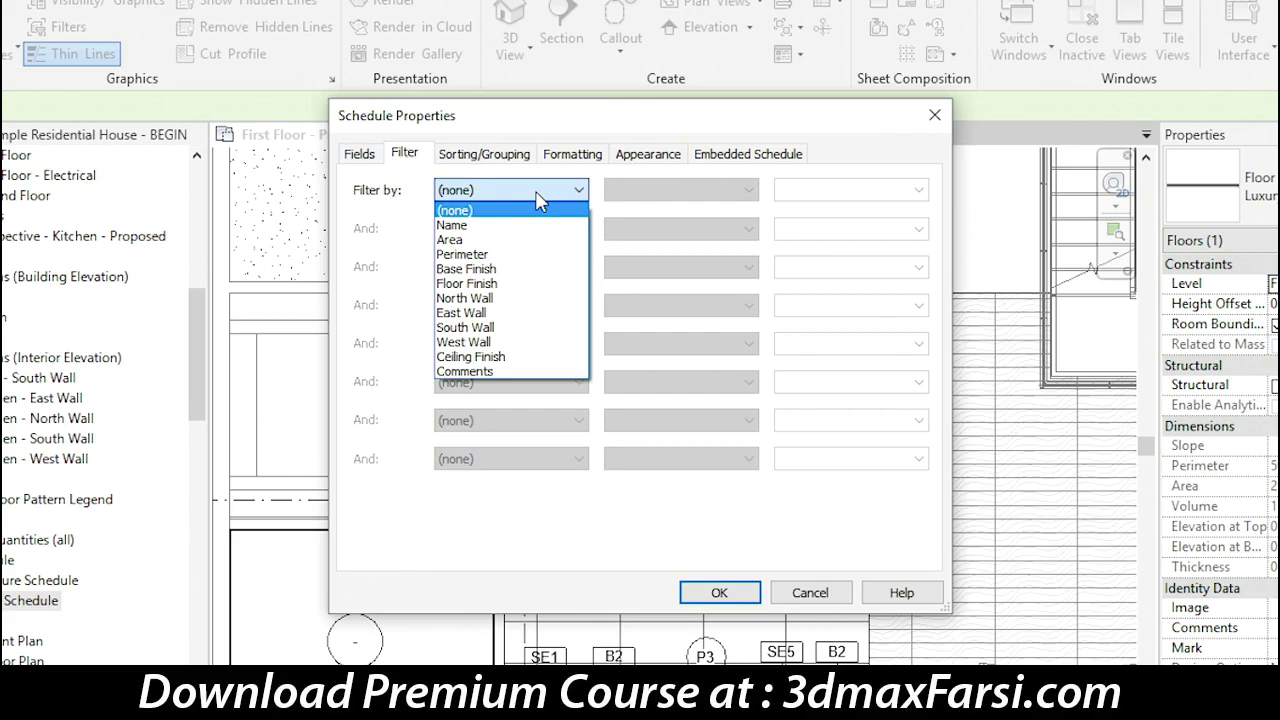
click(462, 240)
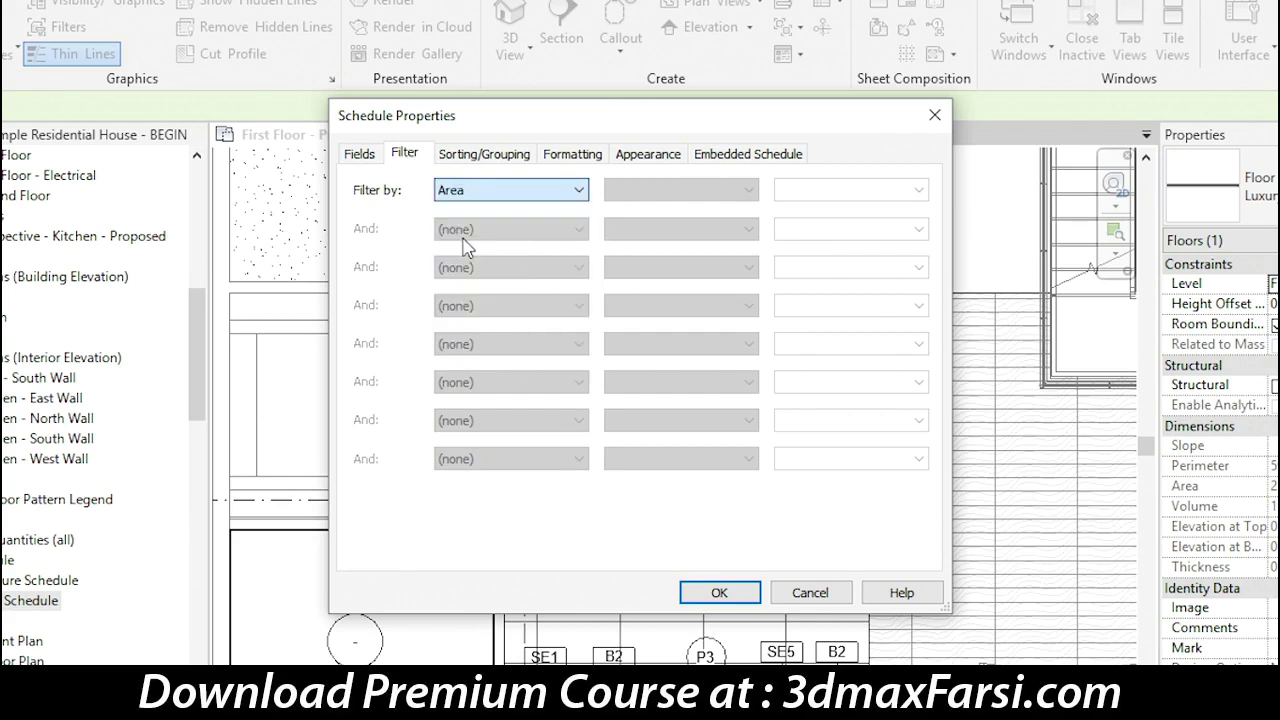
click(712, 193)
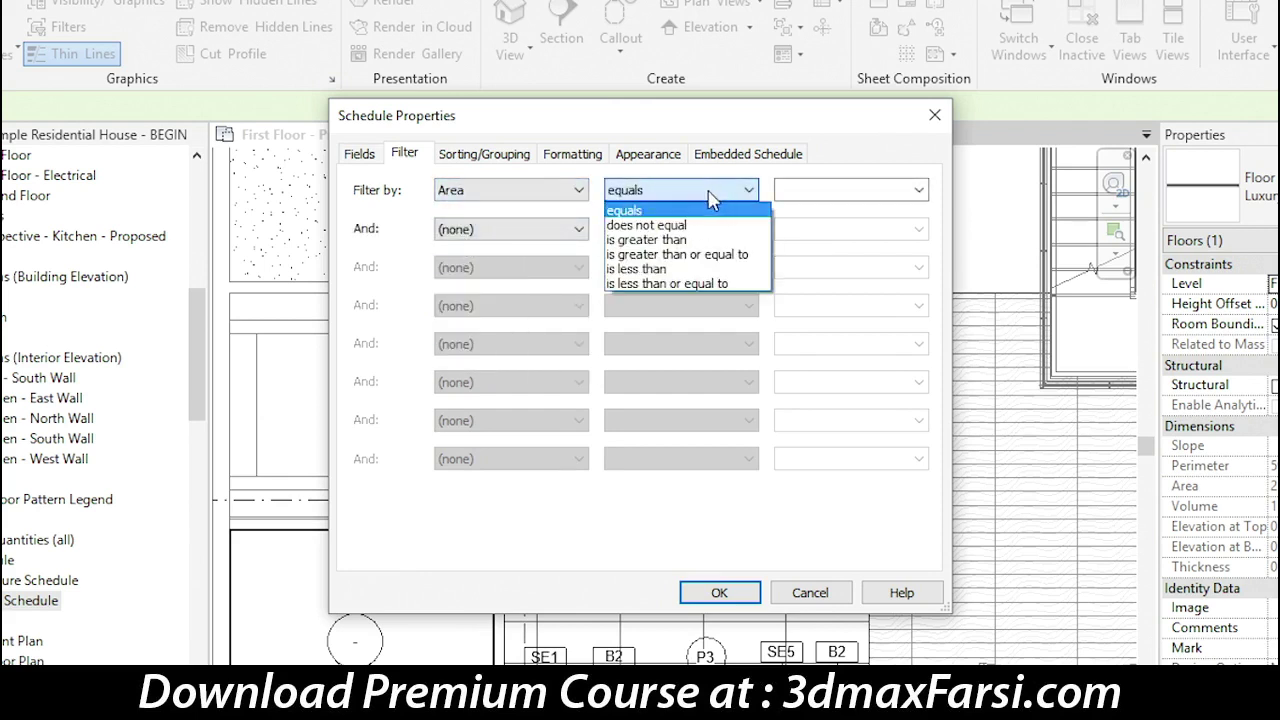
click(640, 269)
click(815, 190)
text(80)
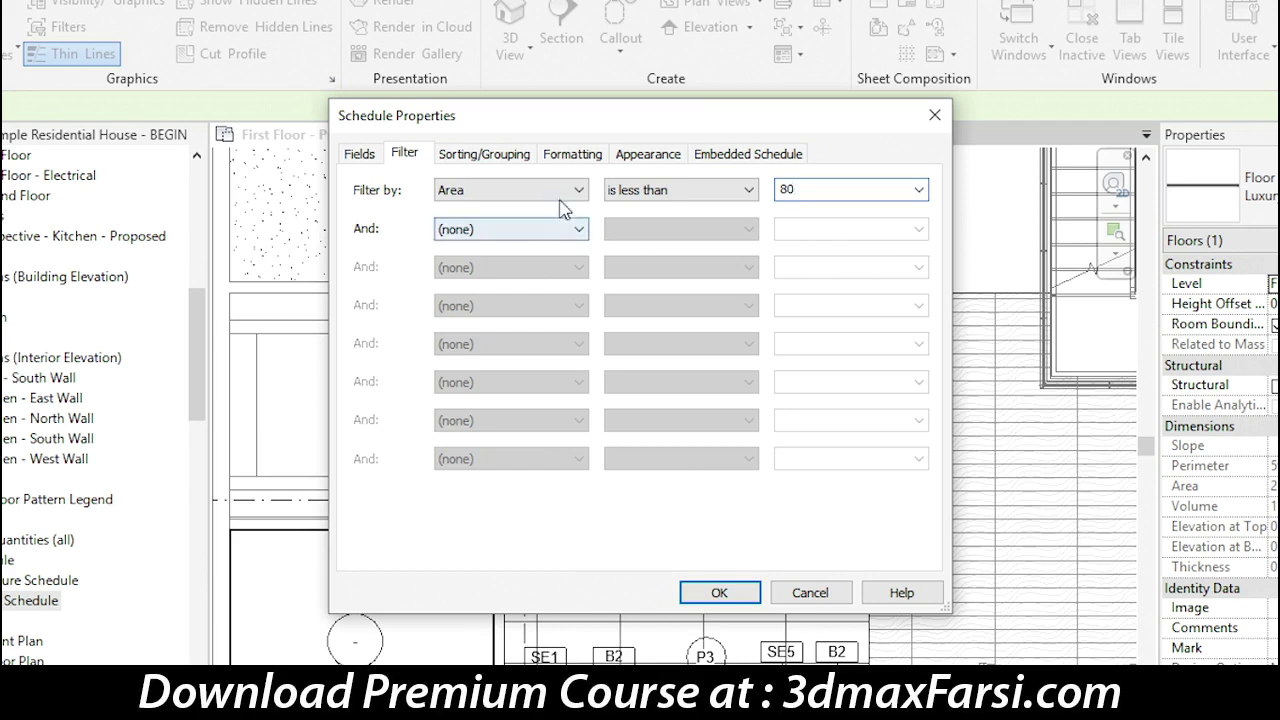
click(560, 190)
click(474, 212)
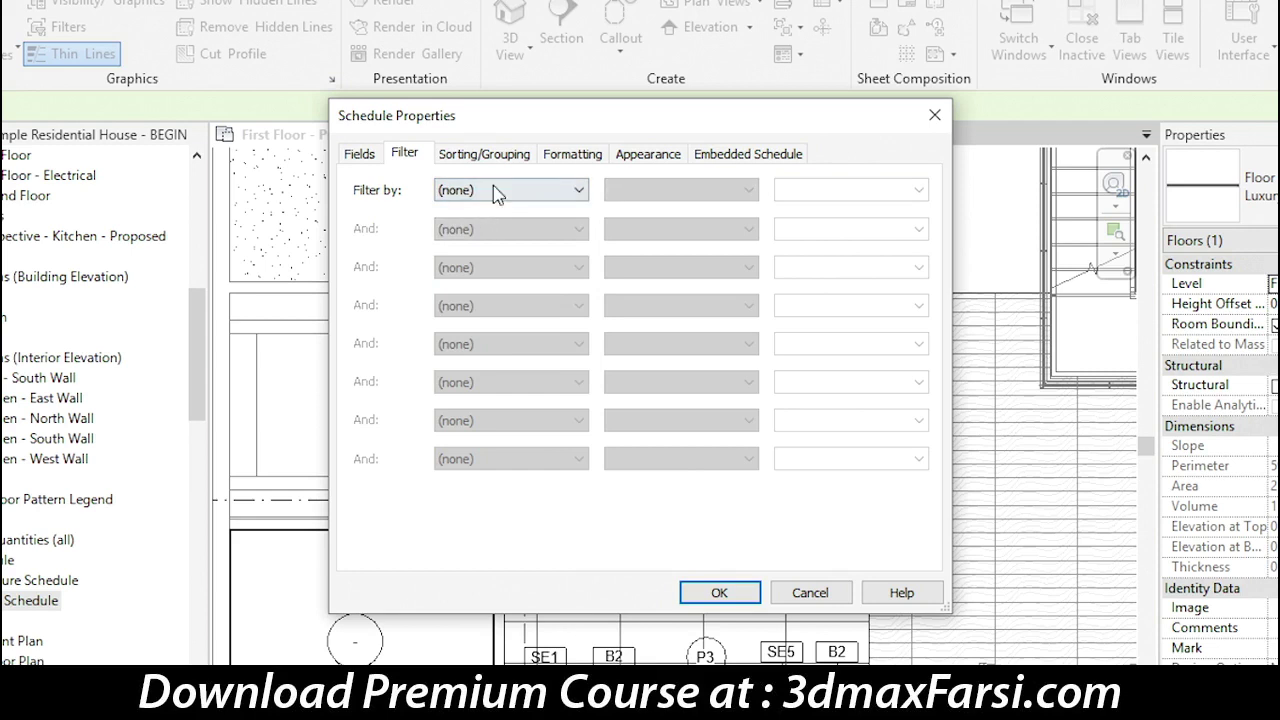
click(498, 158)
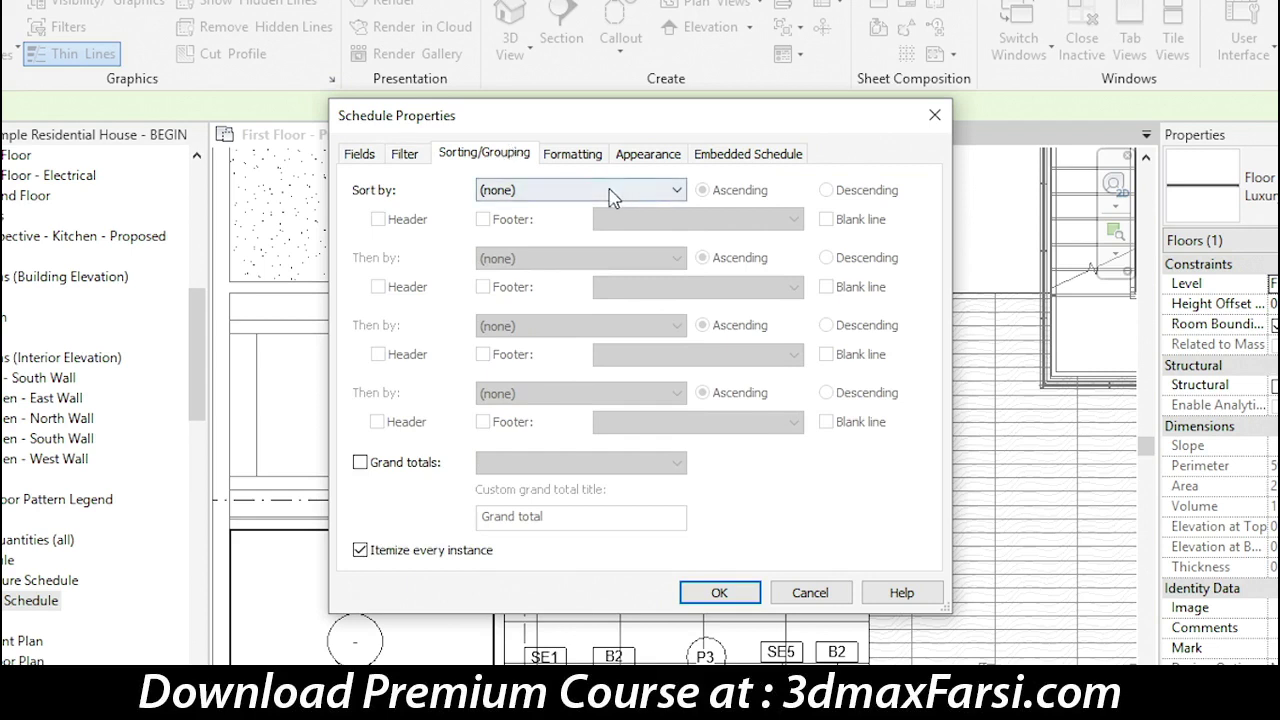
Step: Set Sort by to Name, Ascending, reviewing the Fields list along the way
click(610, 190)
click(522, 230)
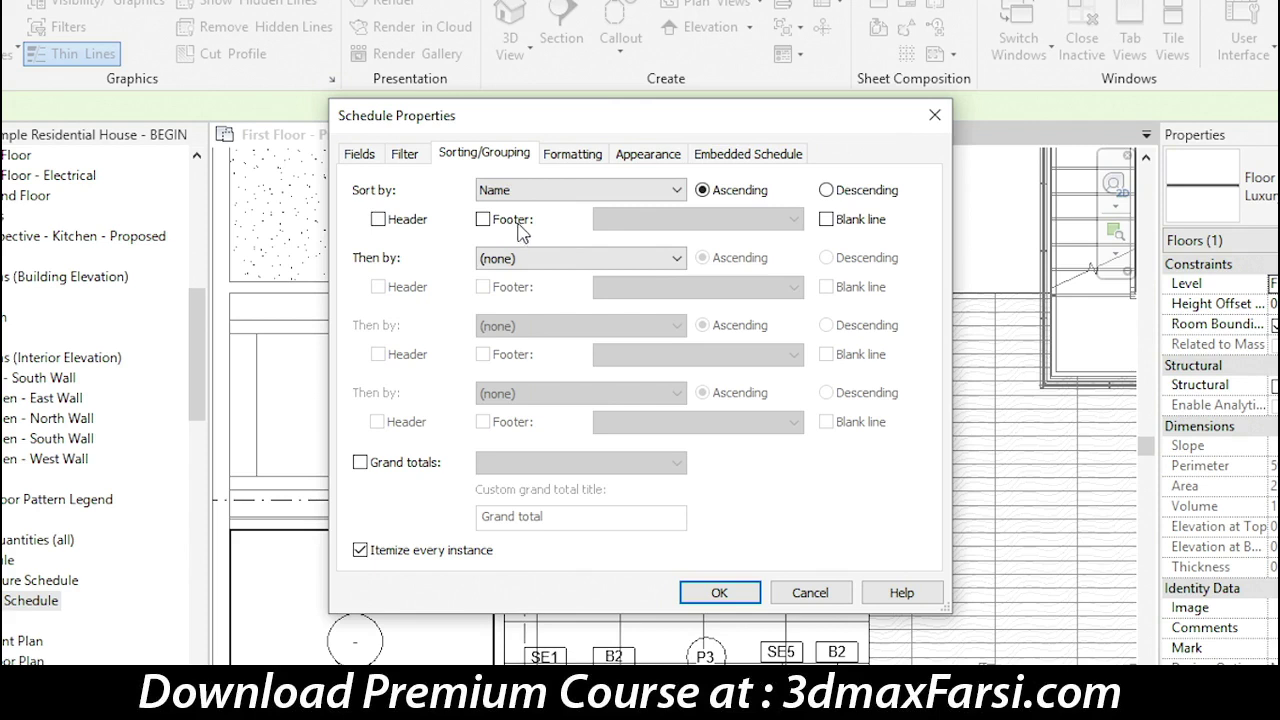
click(362, 155)
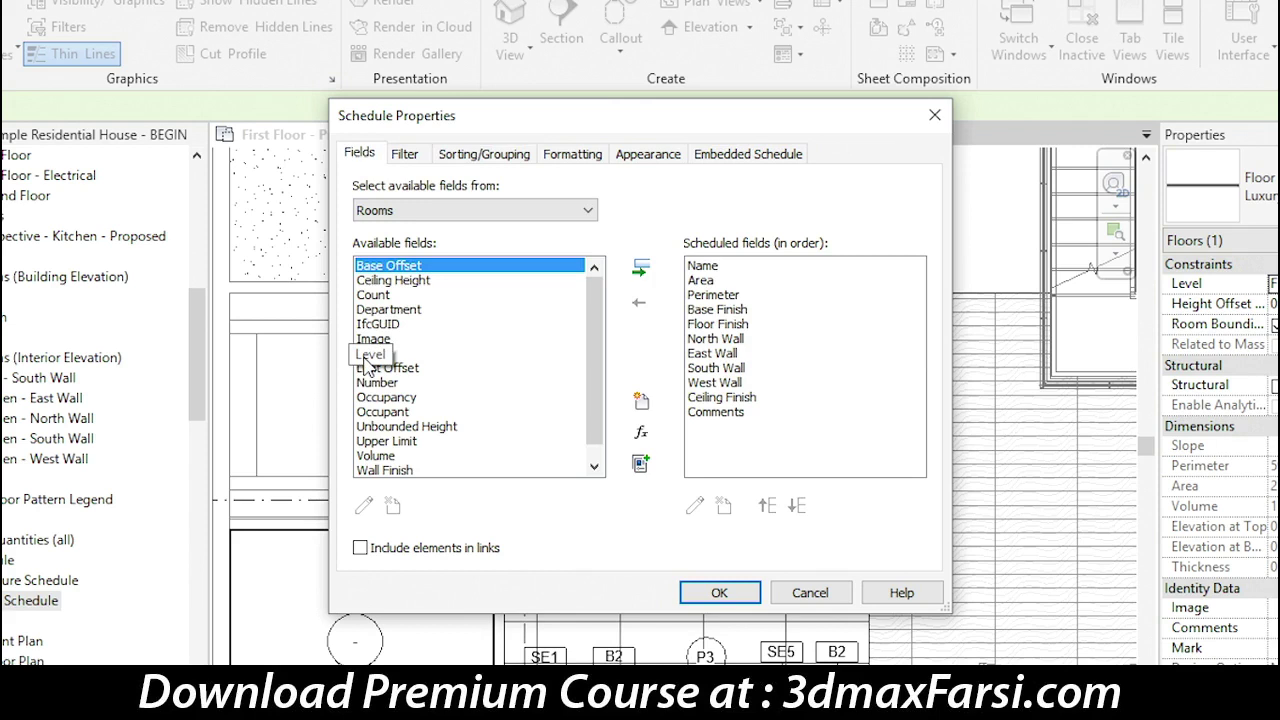
click(455, 155)
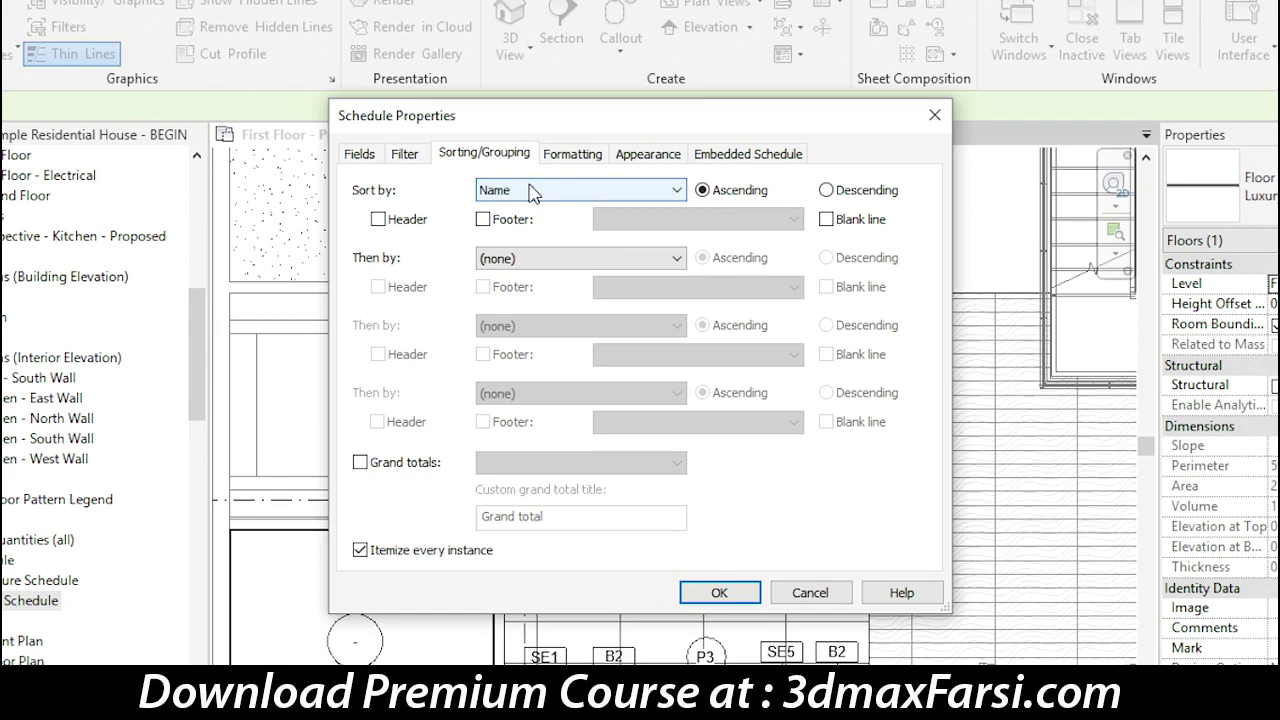
click(532, 191)
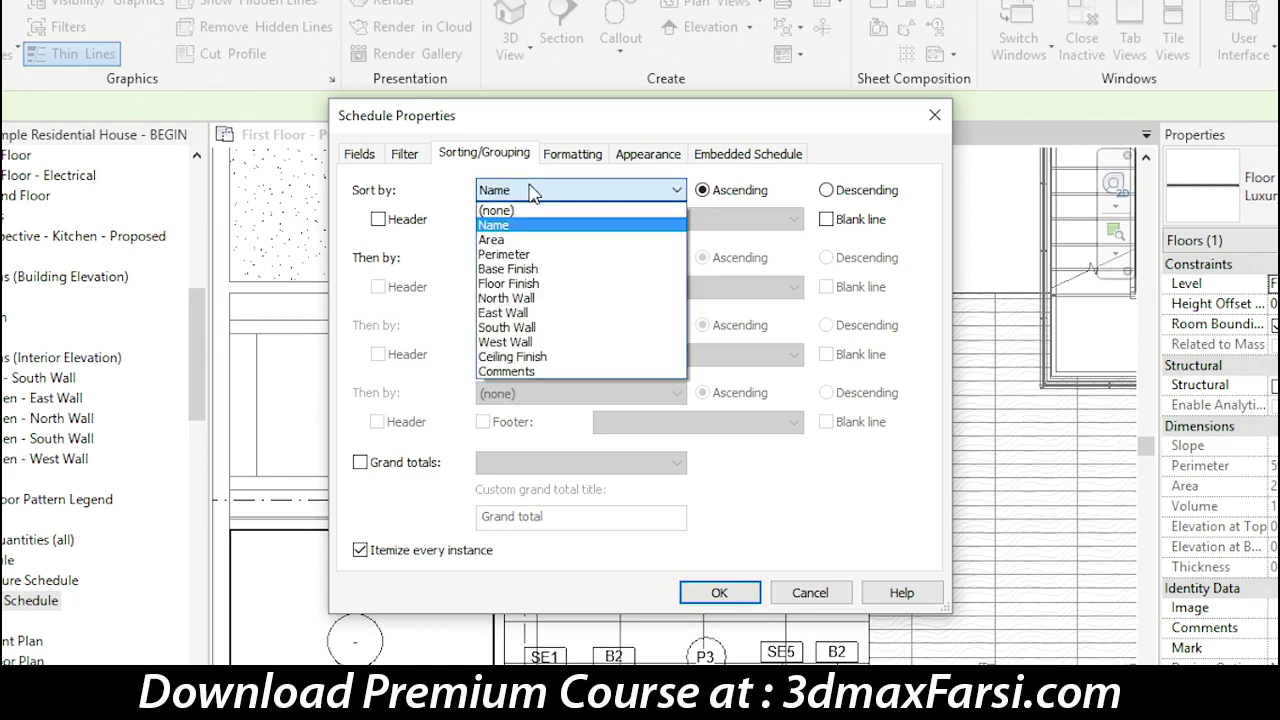
click(532, 192)
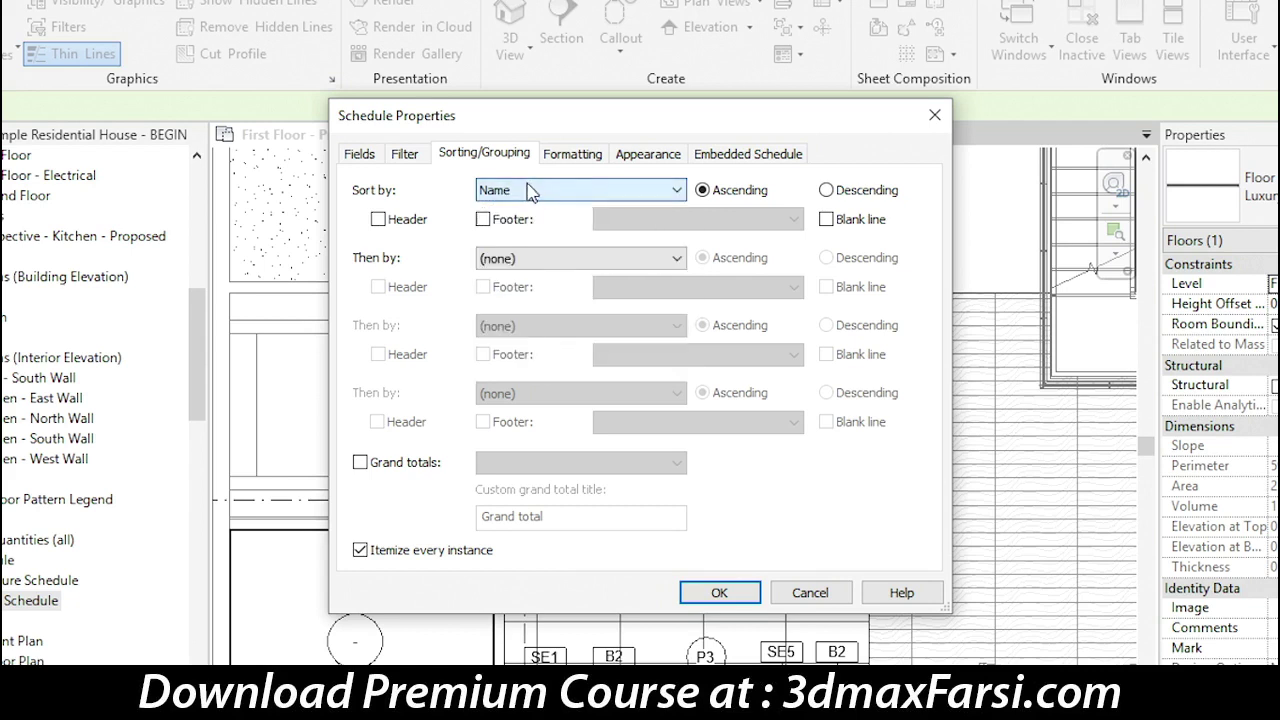
click(356, 160)
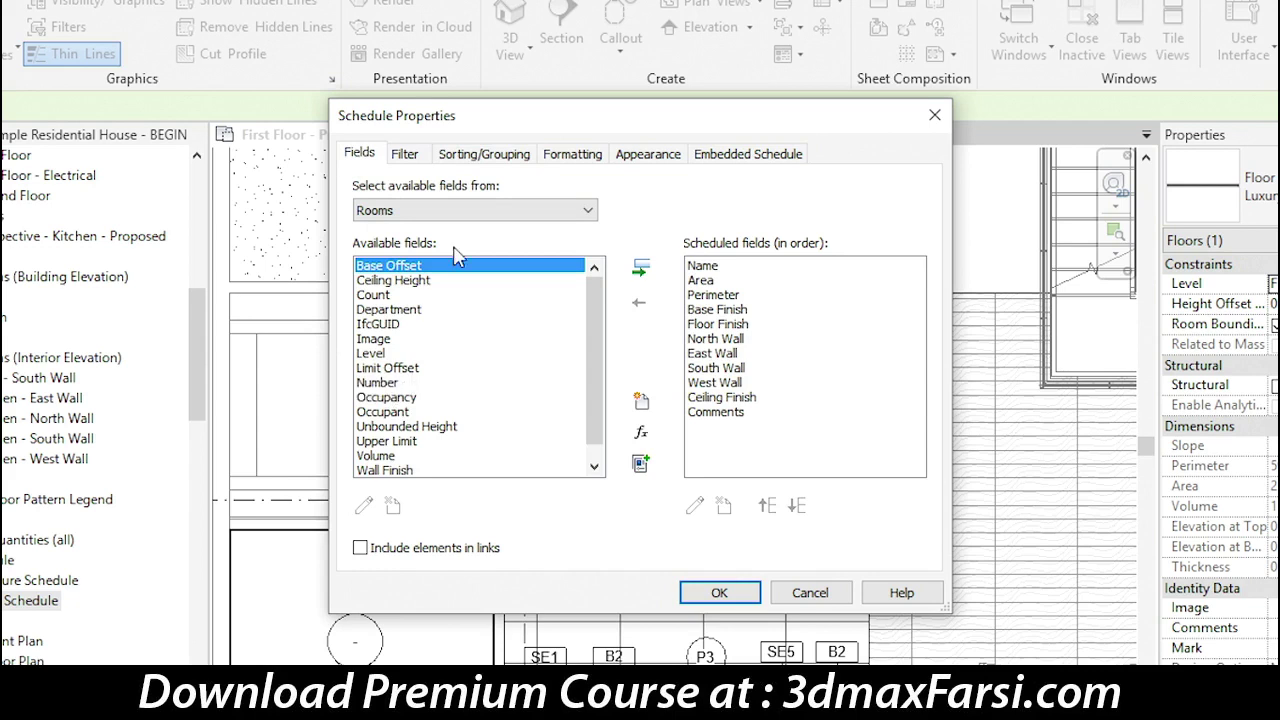
click(489, 160)
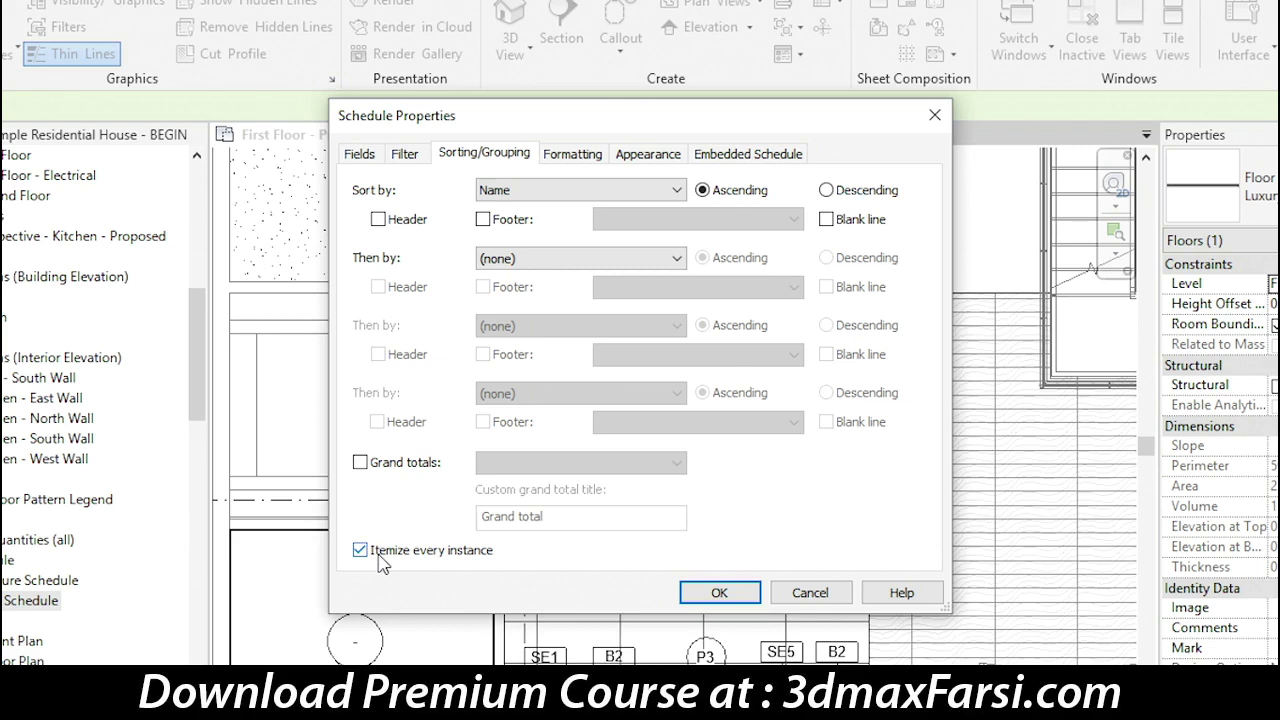
Step: Turn on Grand totals showing 'Title, count, and totals'
click(360, 463)
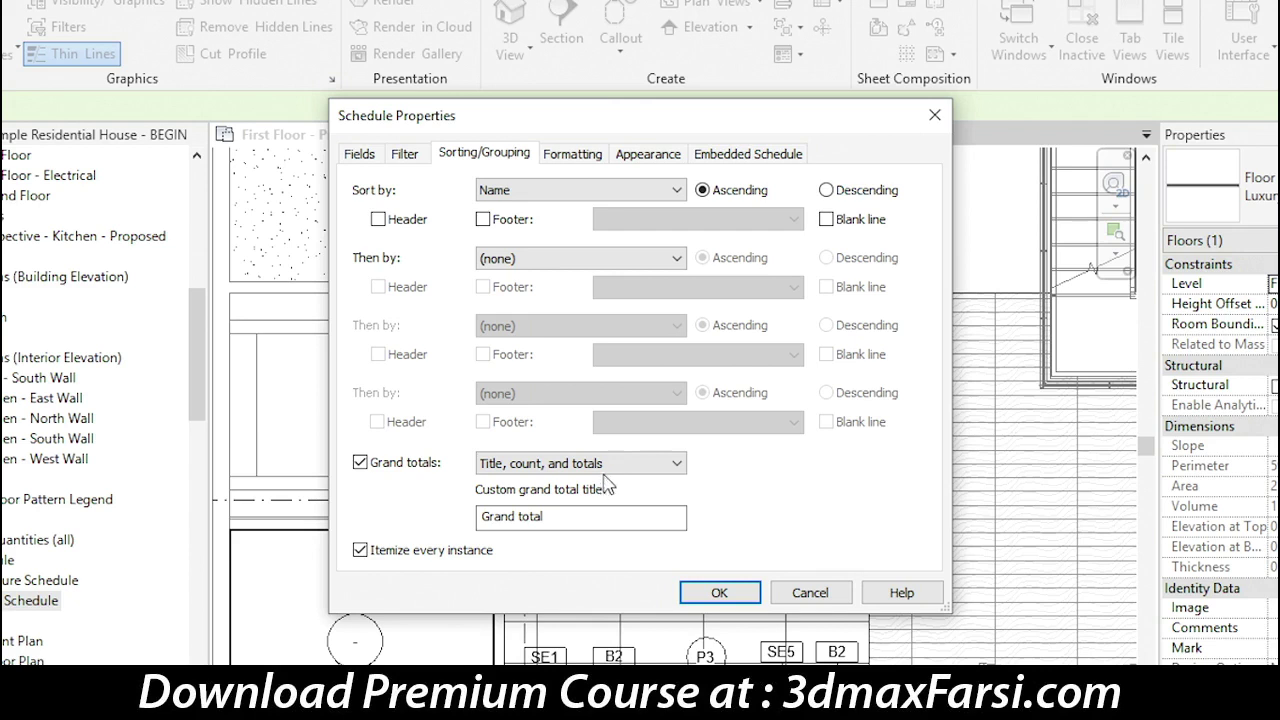
click(607, 467)
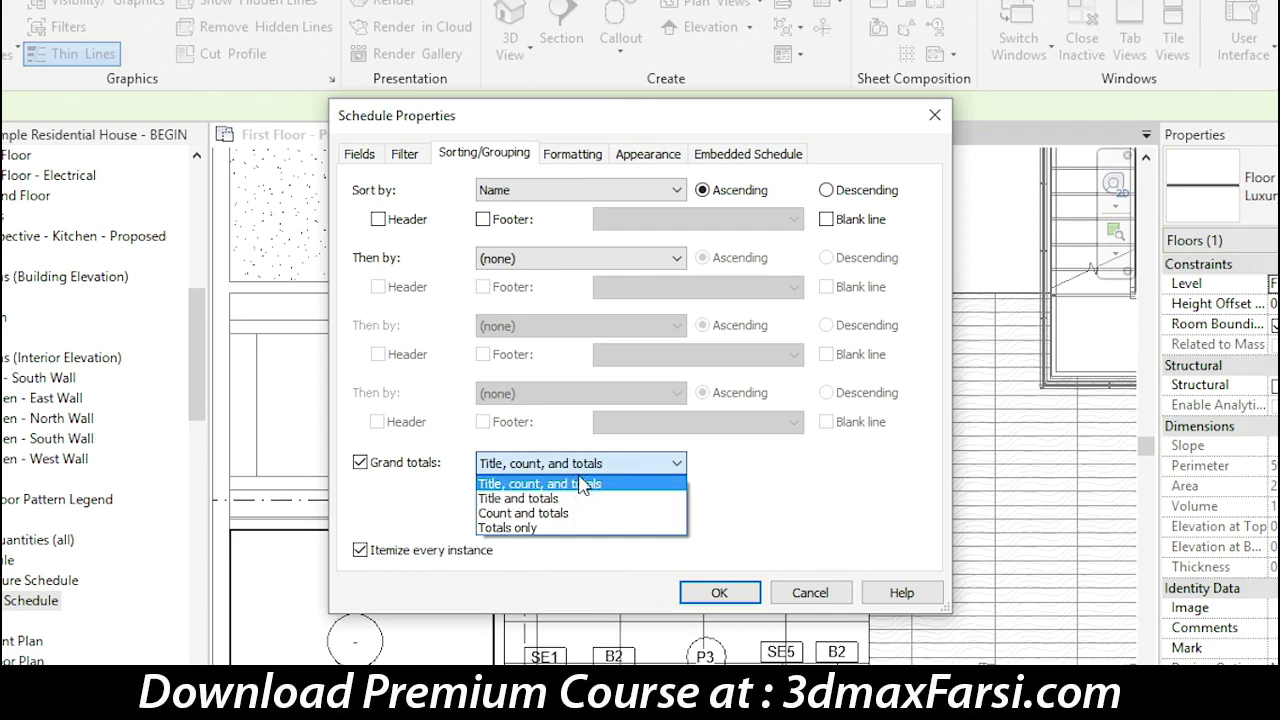
click(606, 470)
click(585, 160)
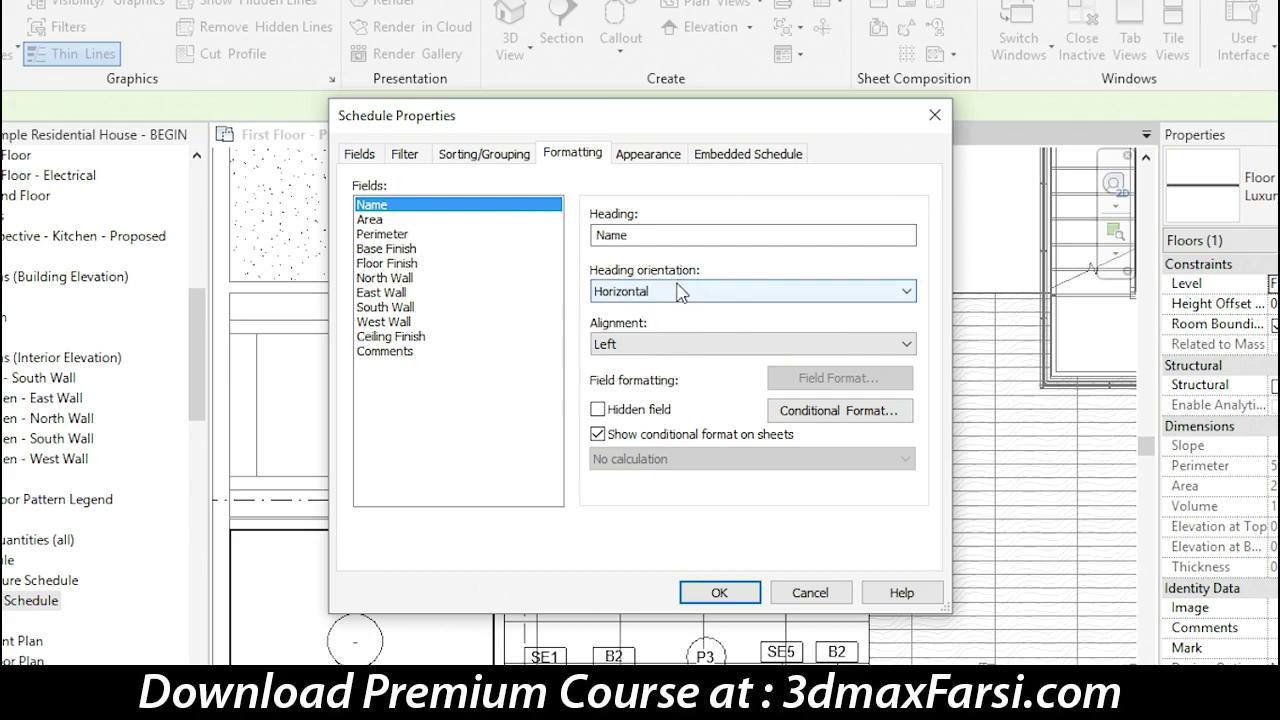
Step: Set the Name field's alignment to Center
click(652, 348)
click(625, 379)
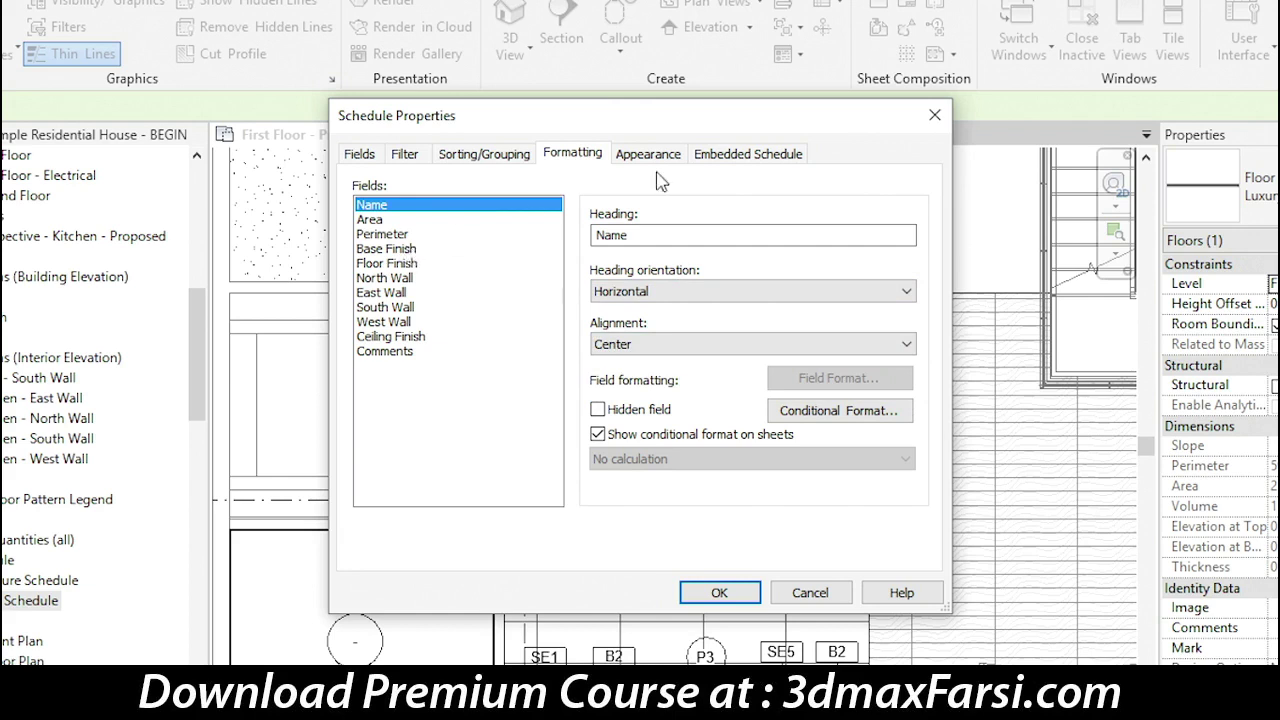
click(648, 158)
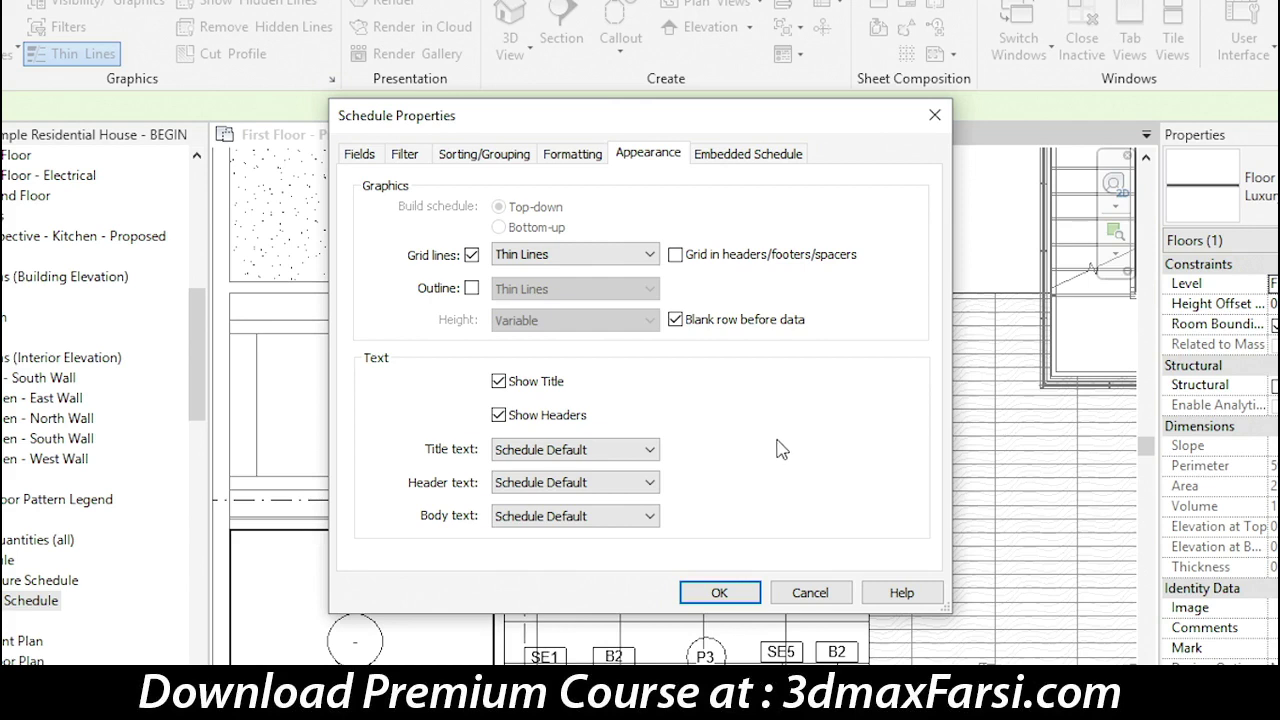
Step: Turn on the schedule outline using Medium Lines and uncheck Blank row before data
click(472, 289)
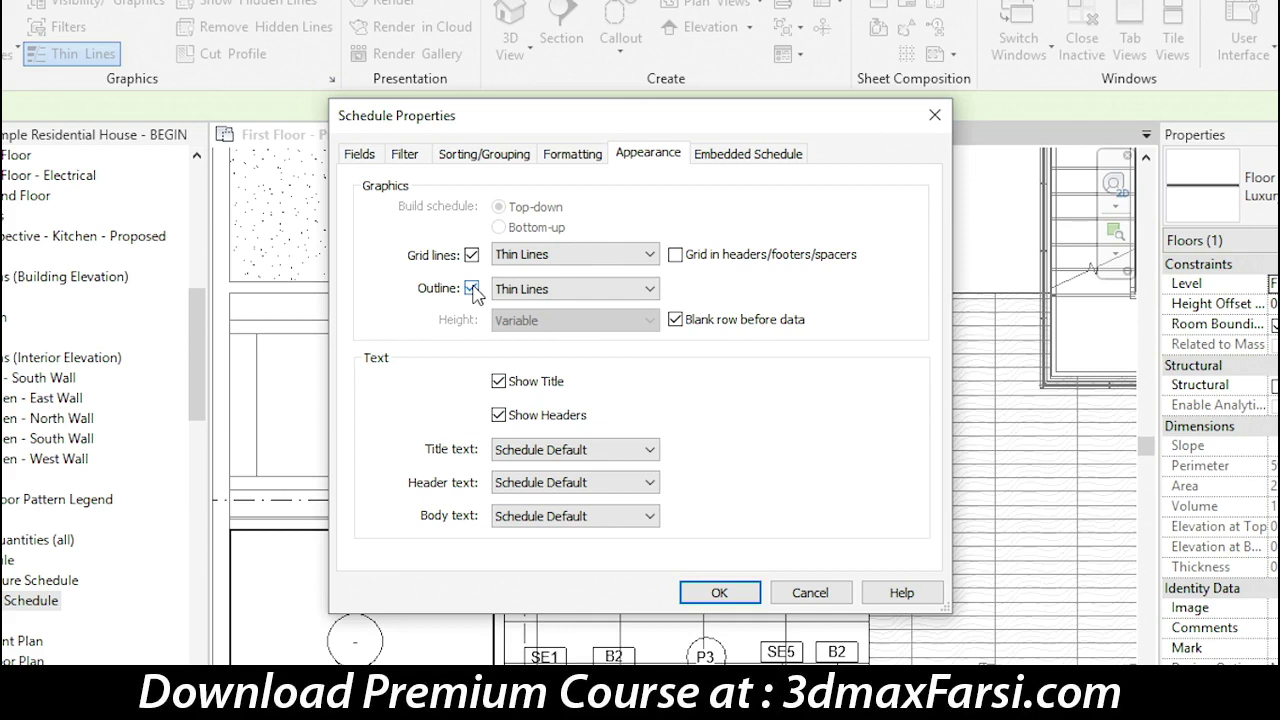
click(522, 290)
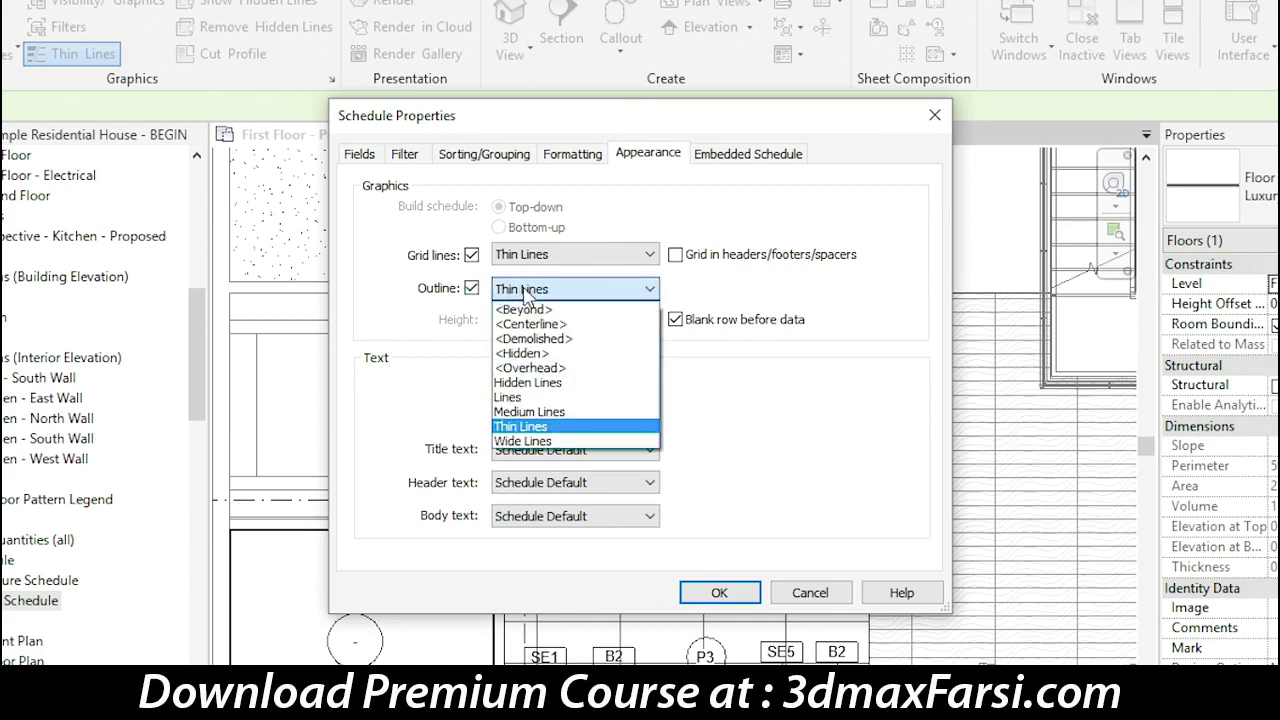
click(540, 413)
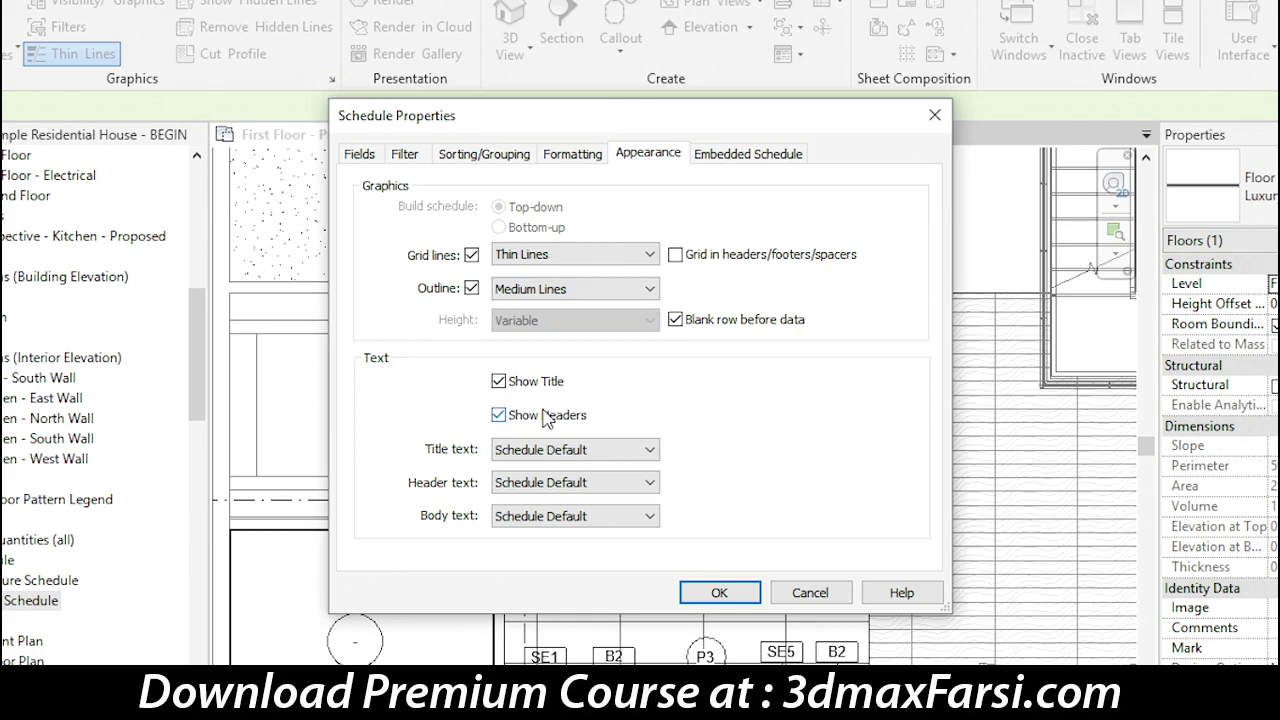
click(676, 320)
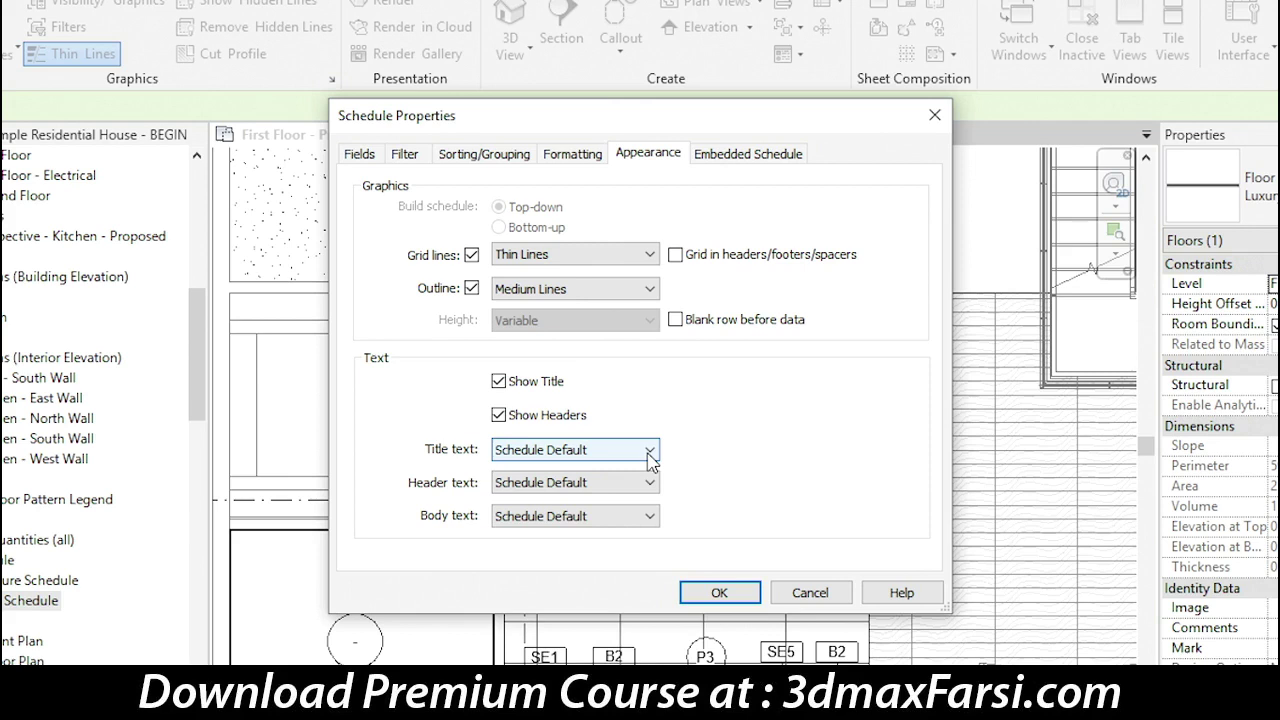
Step: Keep Schedule Default title text and confirm, opening the schedule showing BATH, KITCHEN and Grand total: 2
click(650, 455)
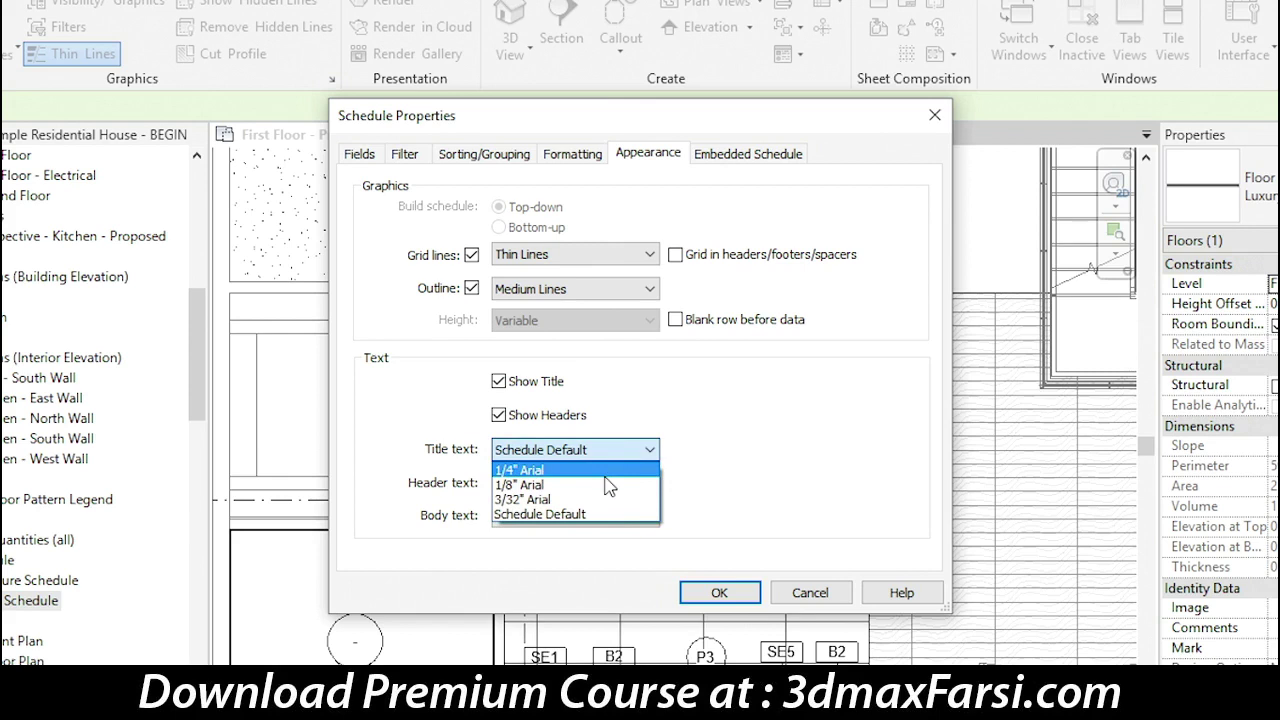
click(640, 455)
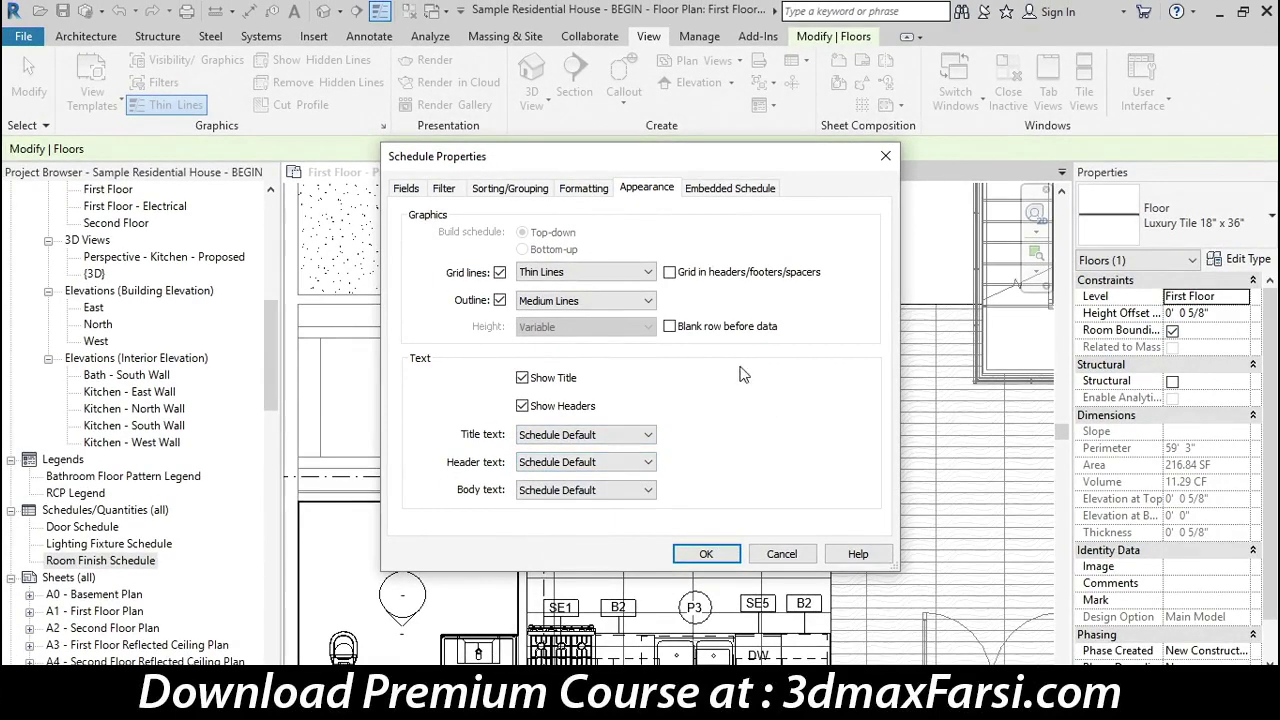
click(702, 556)
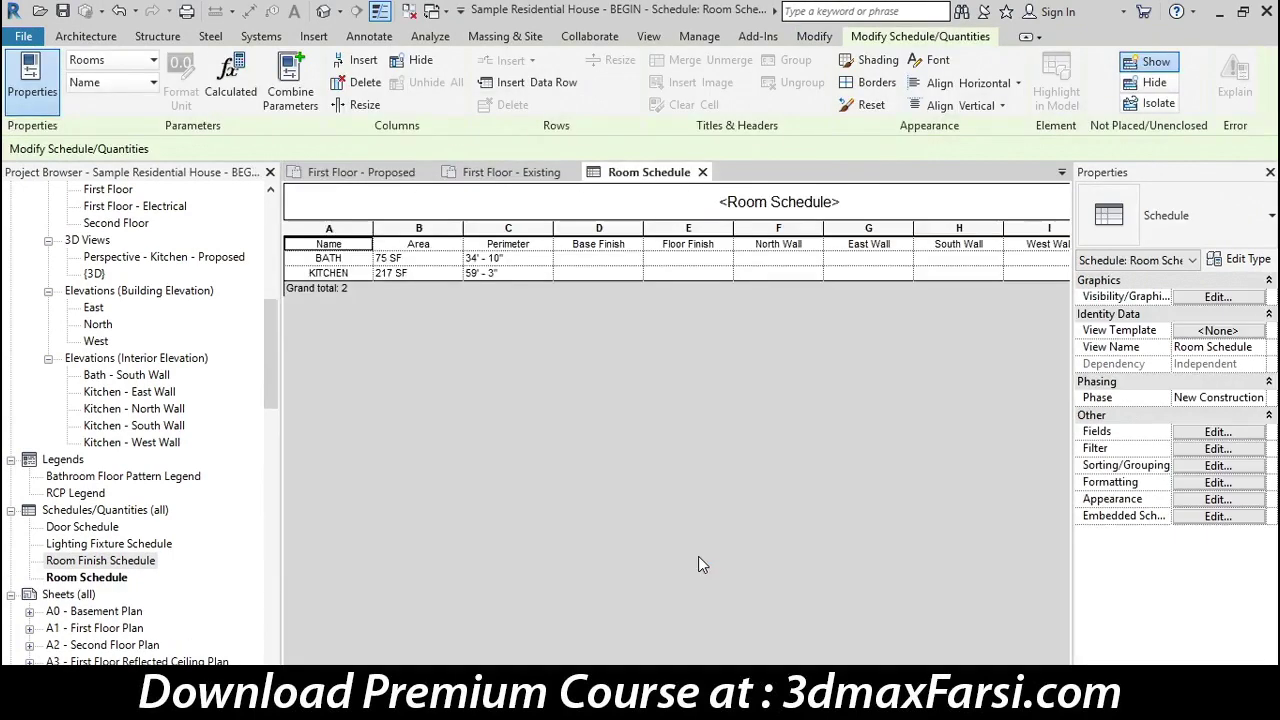